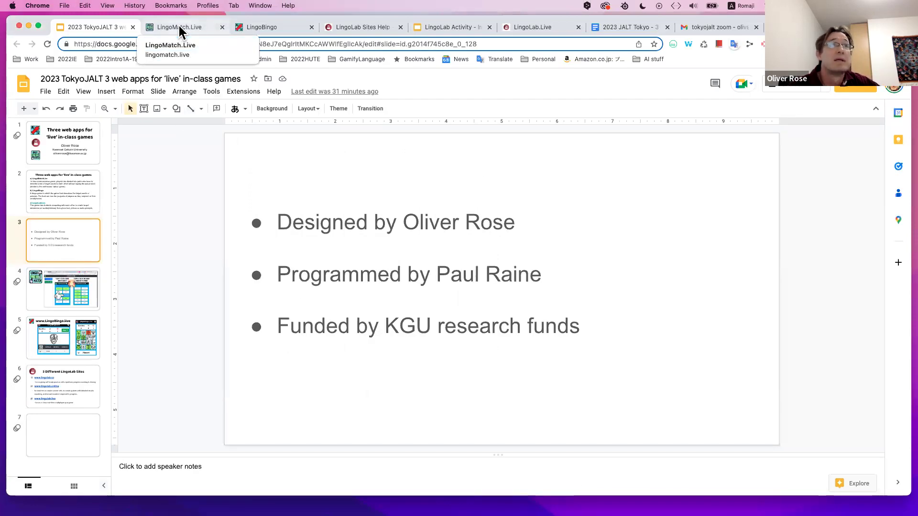
Step: Switch to LingoMatch.Live and scroll through its demo of Player A explaining and Player B matching
click(180, 28)
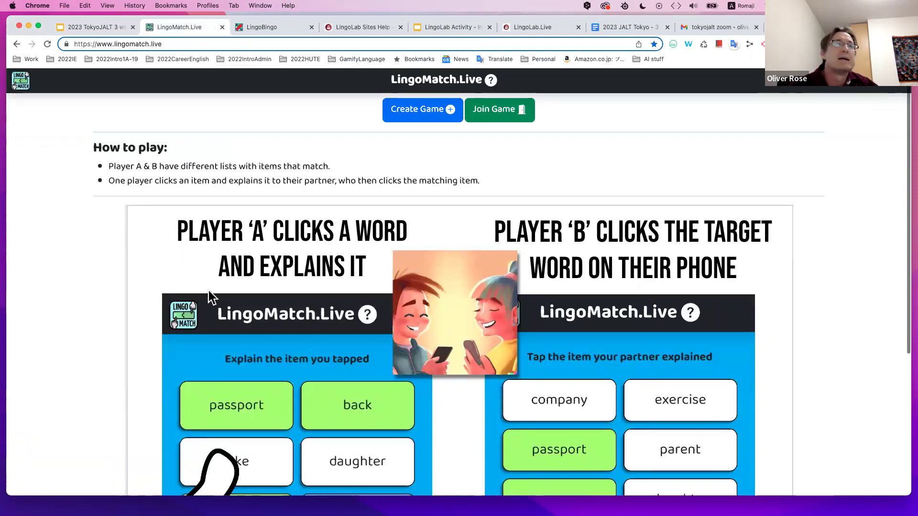
scroll(113, 358, down, 1)
scroll(112, 358, up, 1)
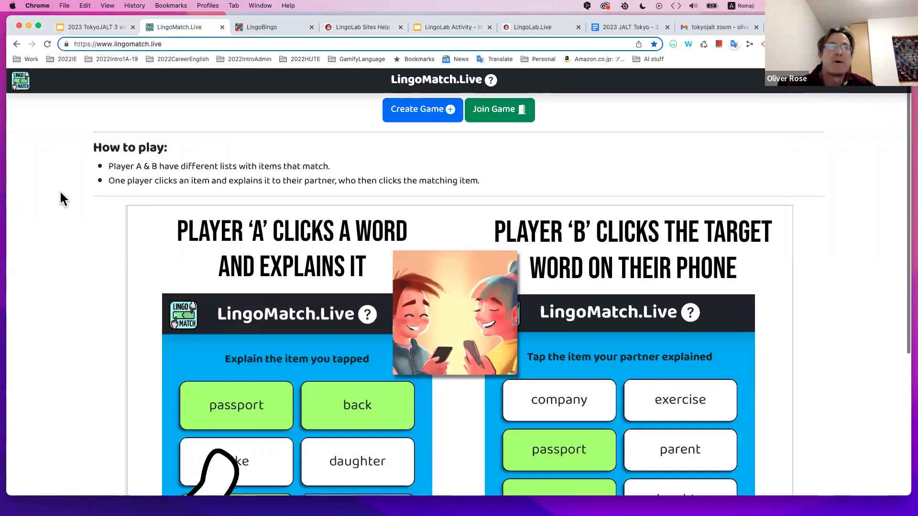
scroll(89, 369, down, 3)
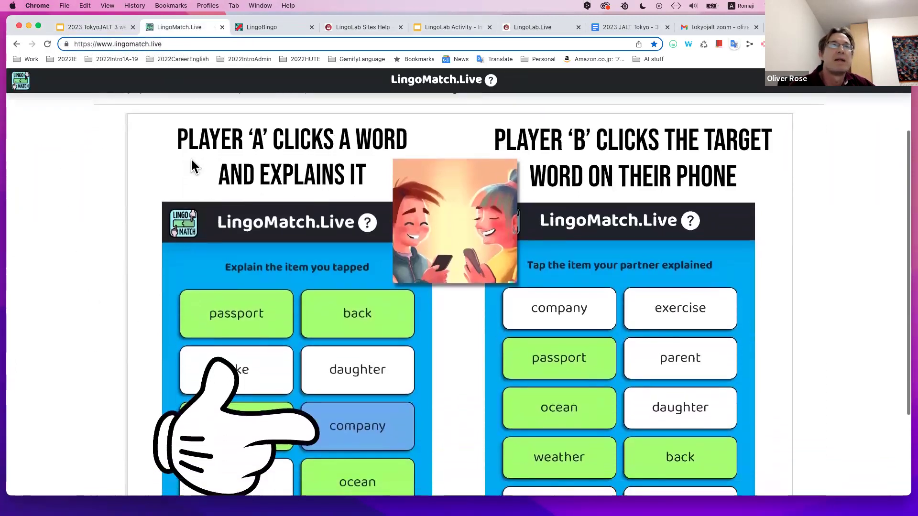
scroll(71, 360, down, 1)
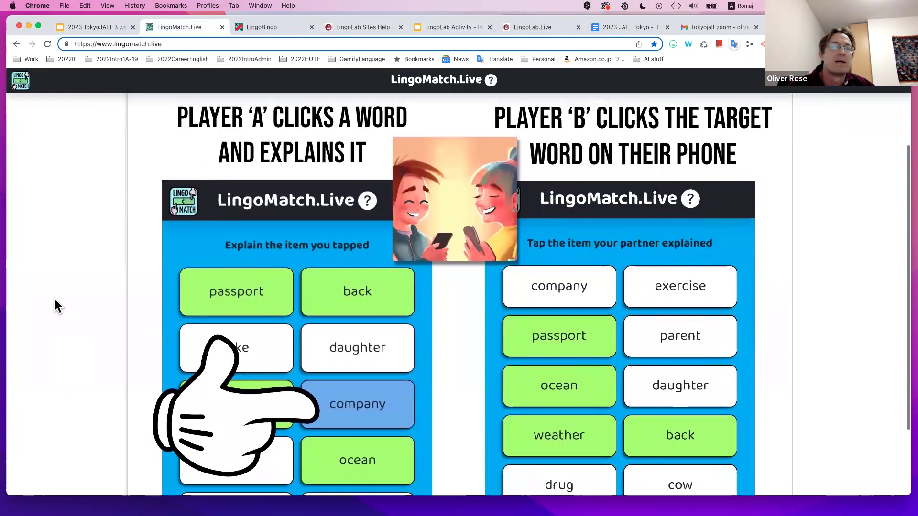
scroll(56, 306, down, 2)
scroll(56, 306, up, 2)
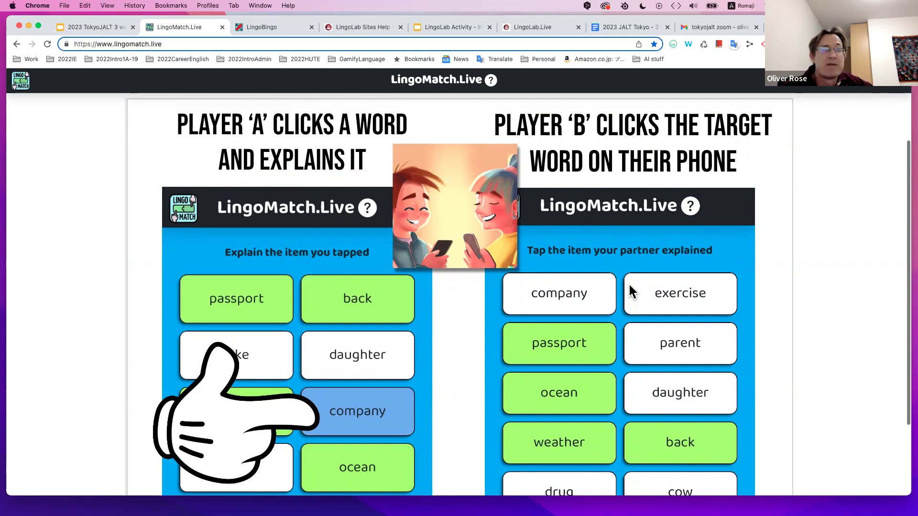
scroll(628, 282, down, 3)
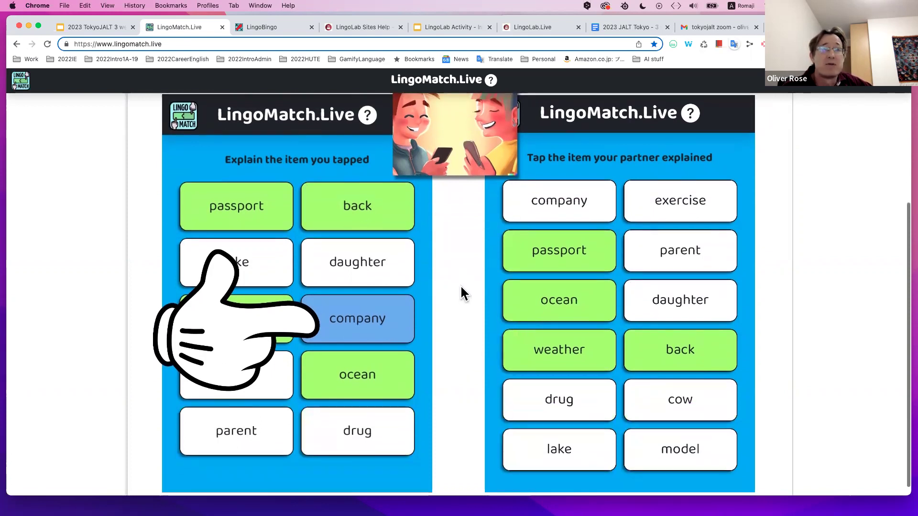
scroll(177, 245, up, 1)
scroll(177, 245, up, 2)
scroll(215, 287, down, 1)
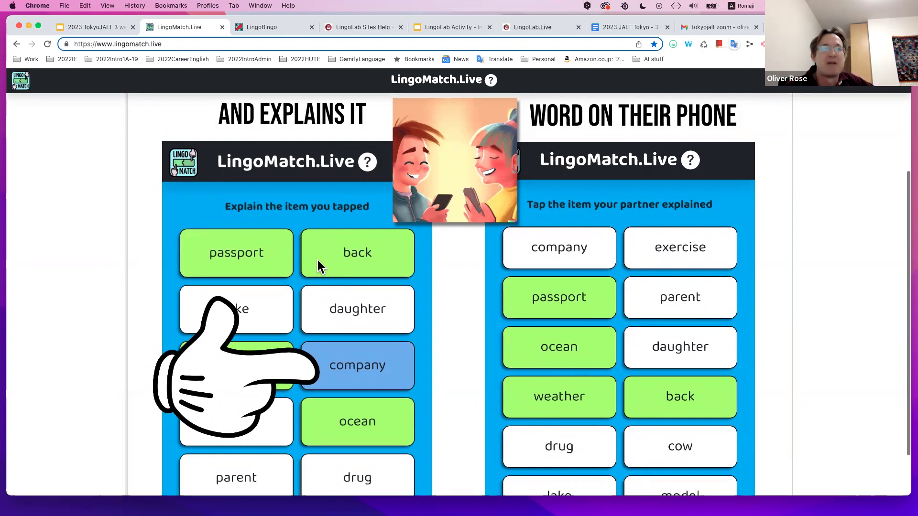
scroll(139, 171, up, 5)
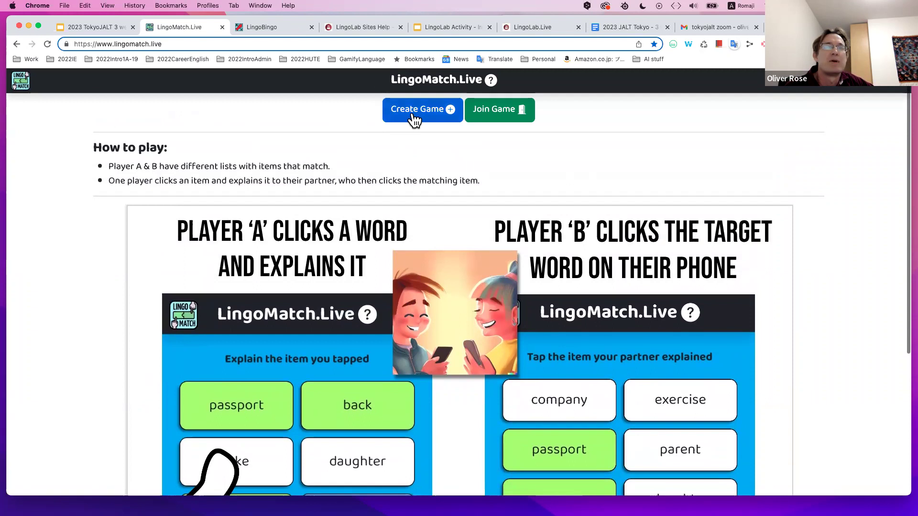
Step: Create a new game room with the Common Nouns - 1 set and its 12 items shuffled
click(412, 113)
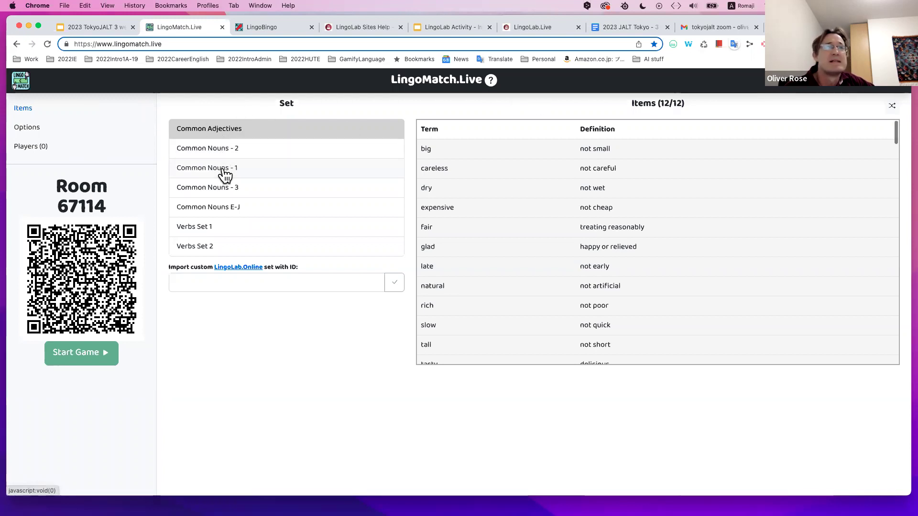
click(225, 174)
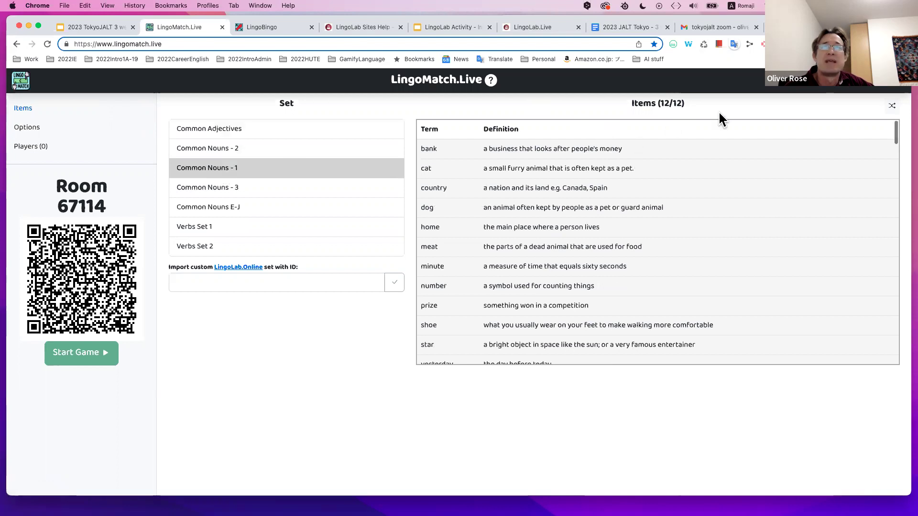
scroll(664, 278, down, 15)
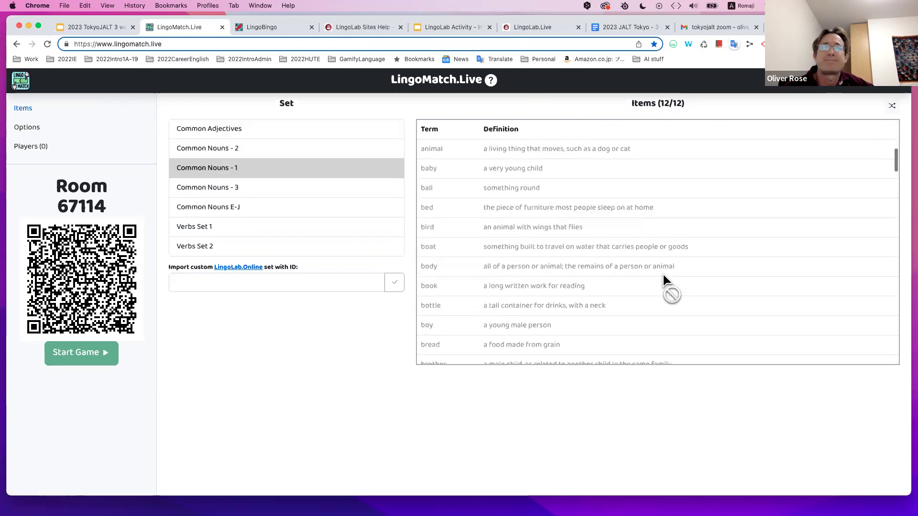
scroll(665, 280, up, 12)
scroll(664, 274, down, 3)
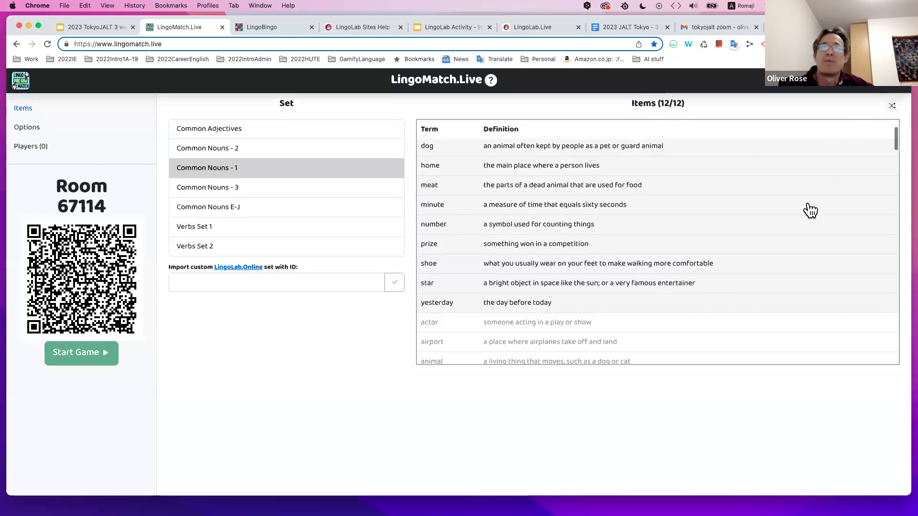
scroll(806, 207, down, 5)
click(892, 106)
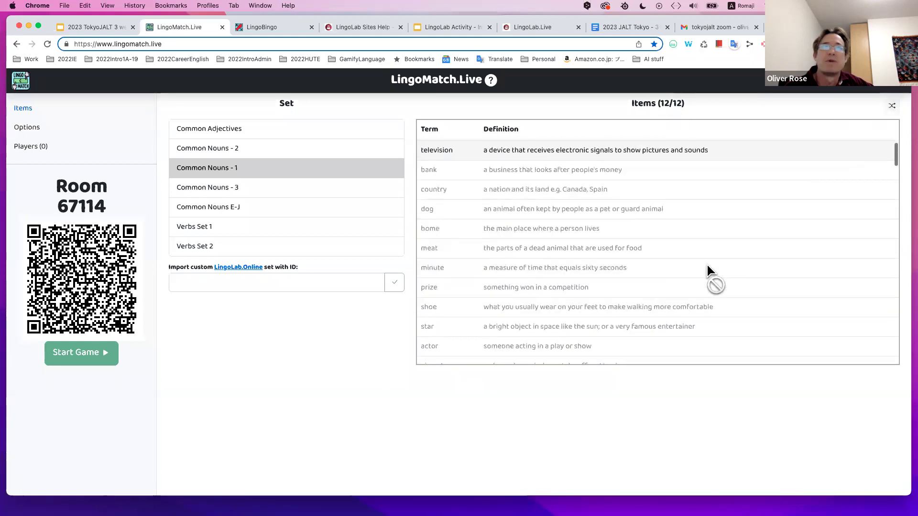
scroll(707, 273, down, 2)
scroll(708, 271, down, 1)
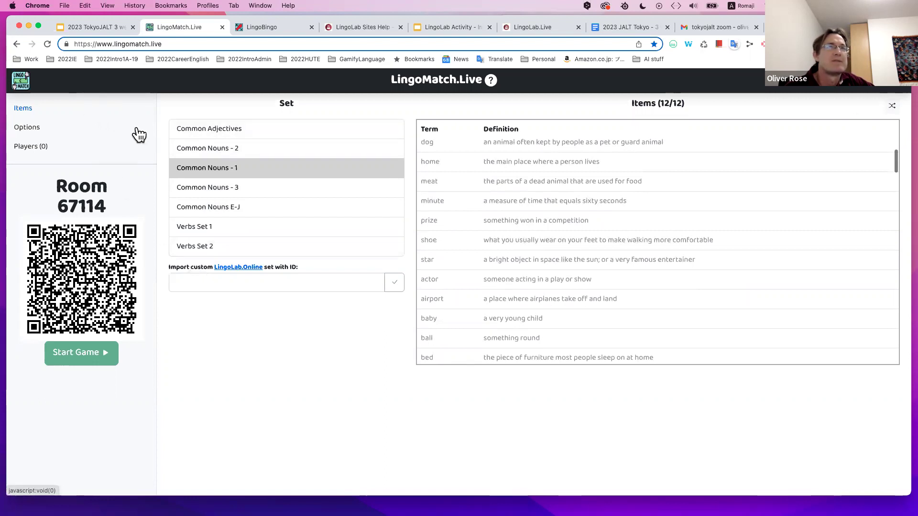
Step: Show the room's Options: both players on Term, Player A calling, Time Out, no hidden letters
click(28, 129)
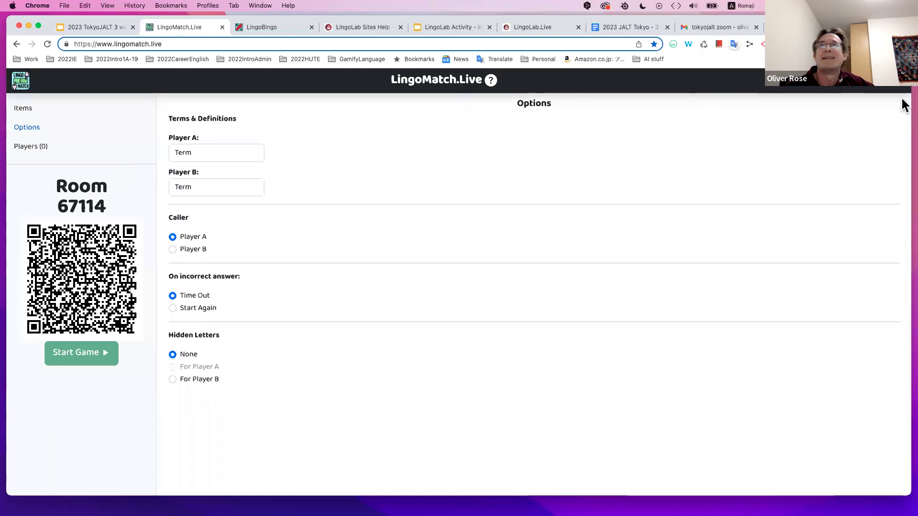
Step: Narrow the host window to the left half and bring the second LingoMatch window forward
drag(908, 95, 465, 103)
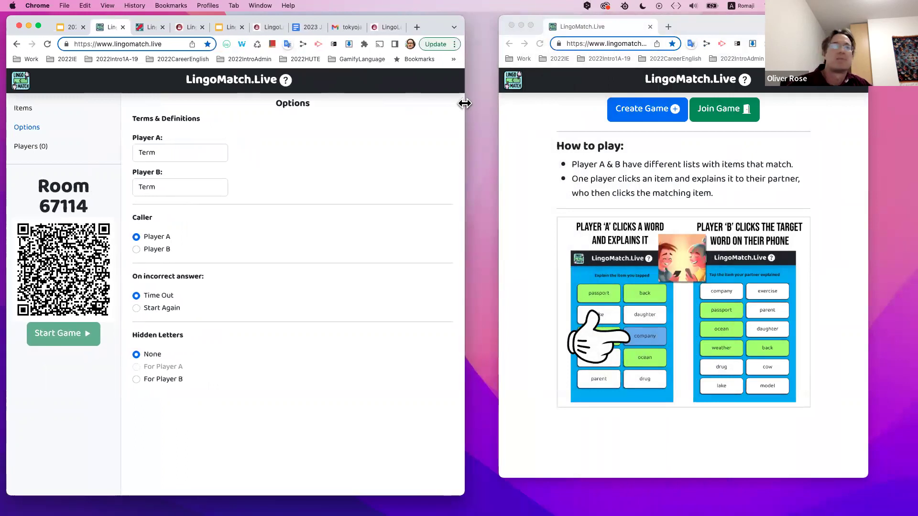
click(710, 114)
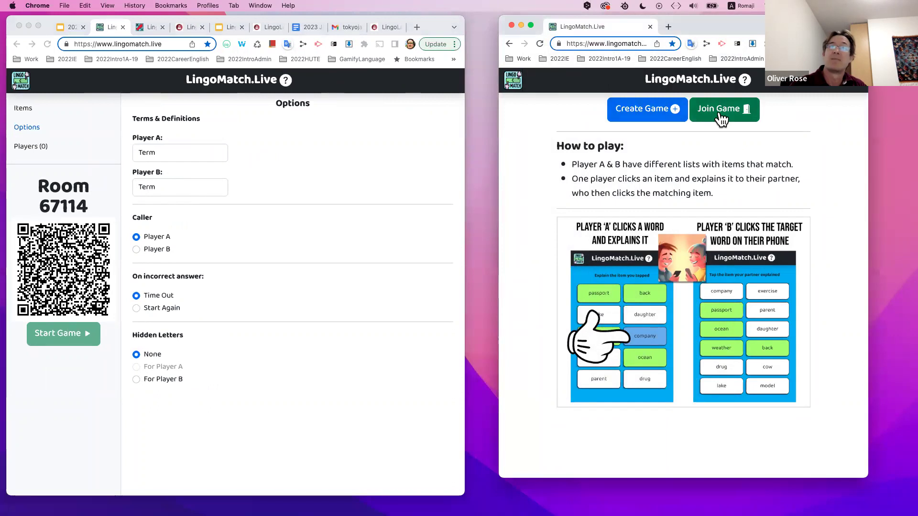
Step: From the second window, join room 67114 under a player name
click(722, 115)
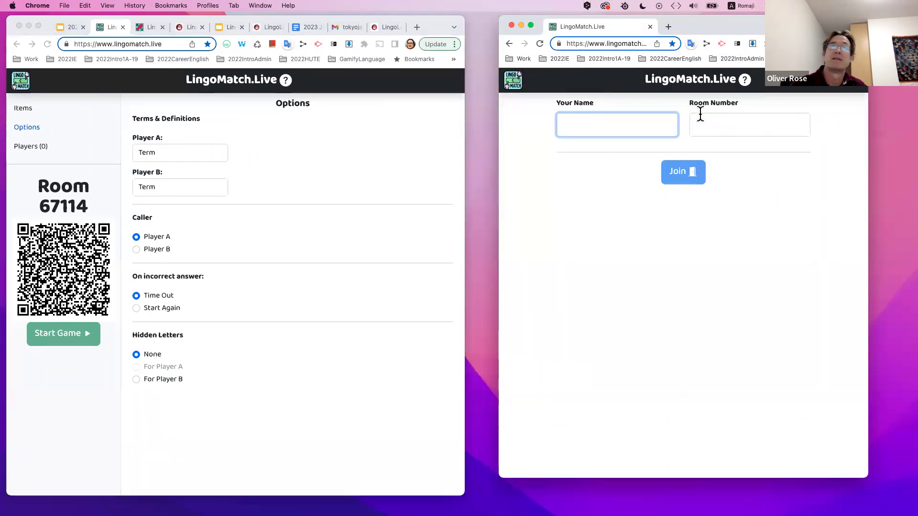
text(ol)
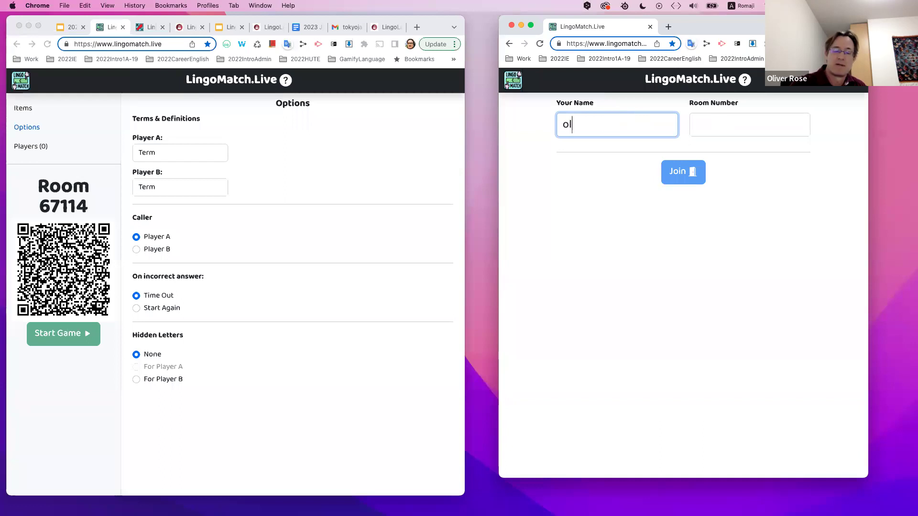
text(c)
click(708, 124)
text(67)
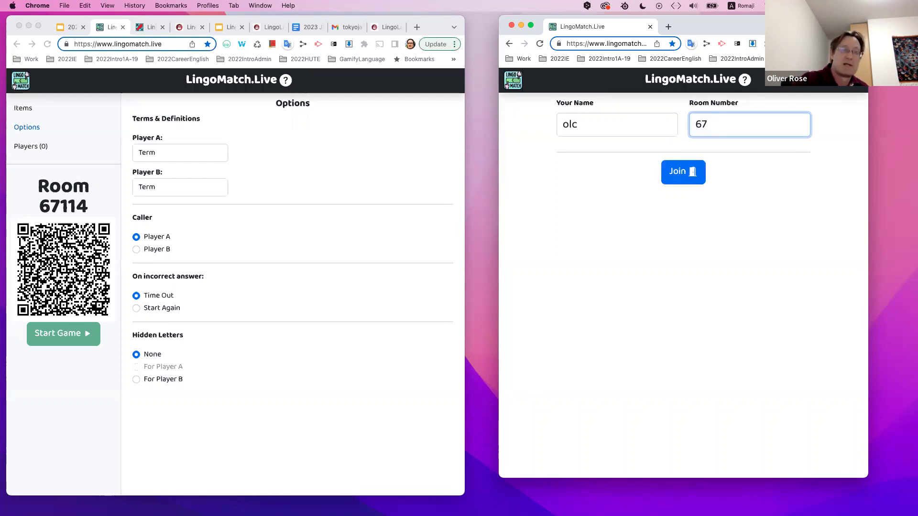
text(114)
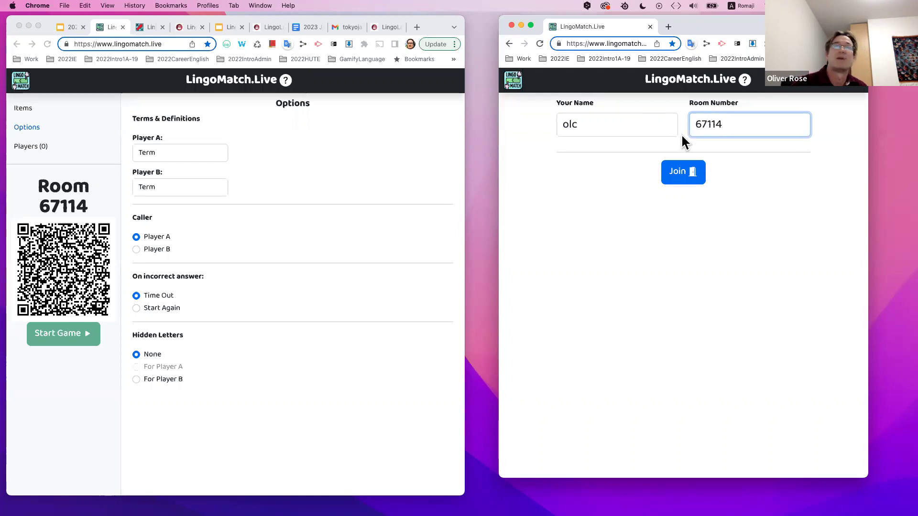
click(681, 175)
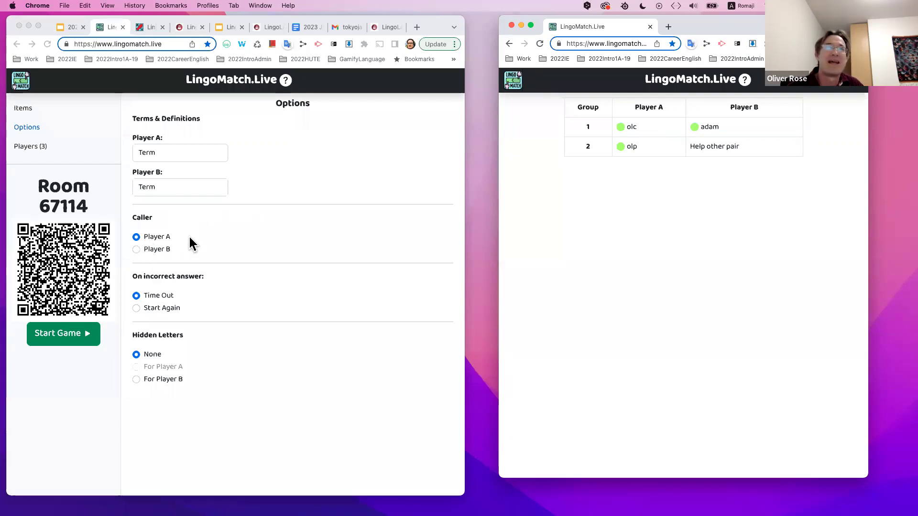
click(53, 342)
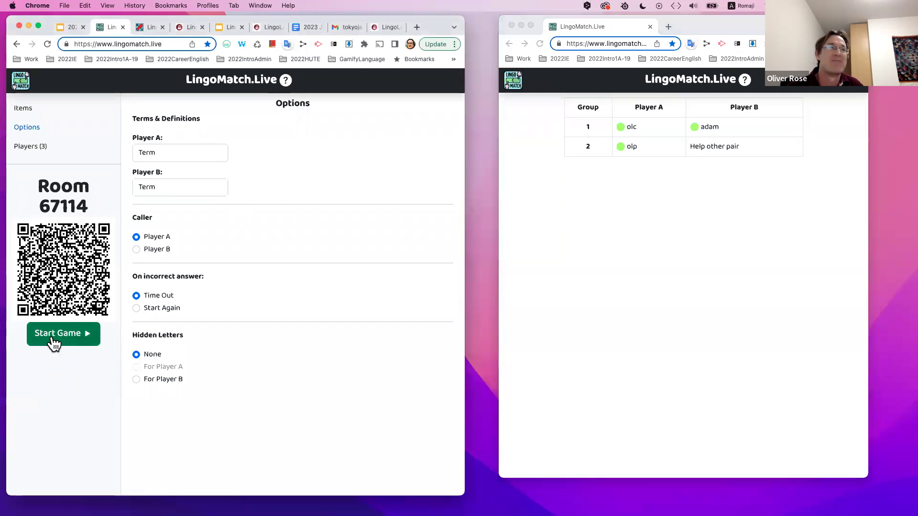
Step: Start the matching game and mark the job and cat tiles as explained in the player window
click(53, 340)
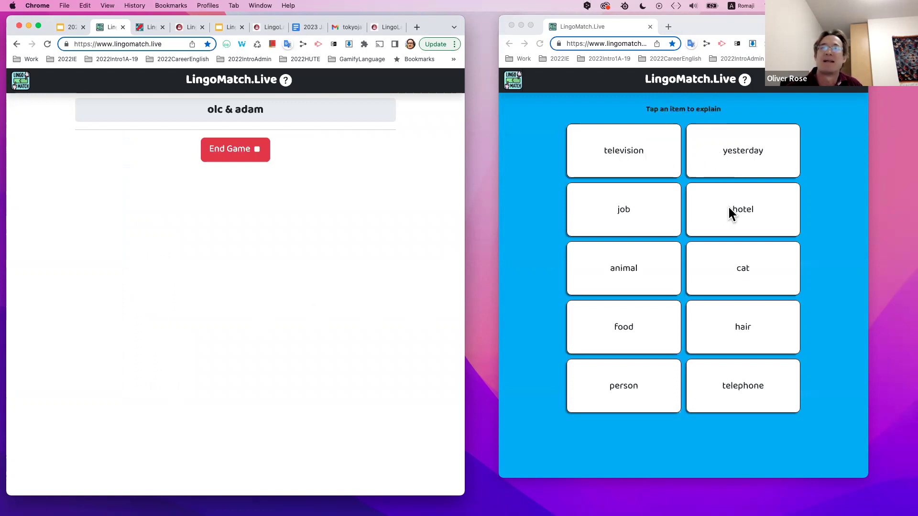
click(621, 217)
click(623, 221)
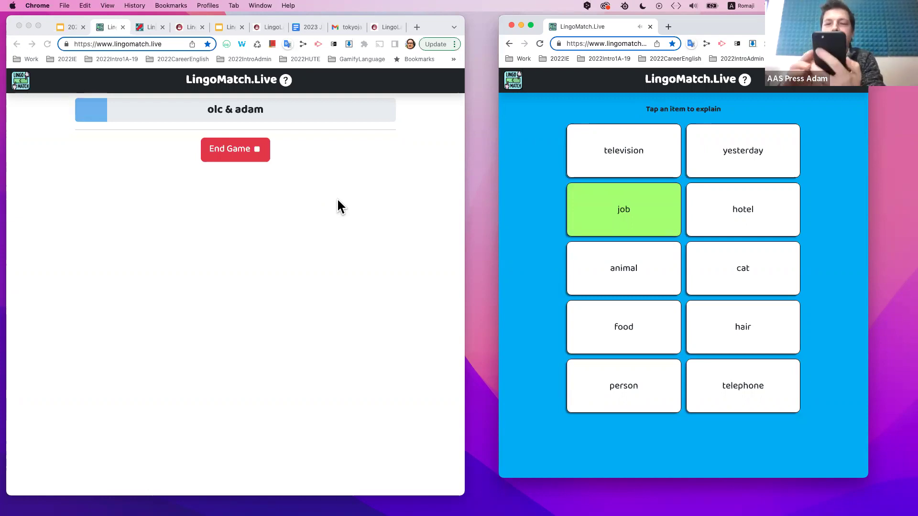
click(747, 280)
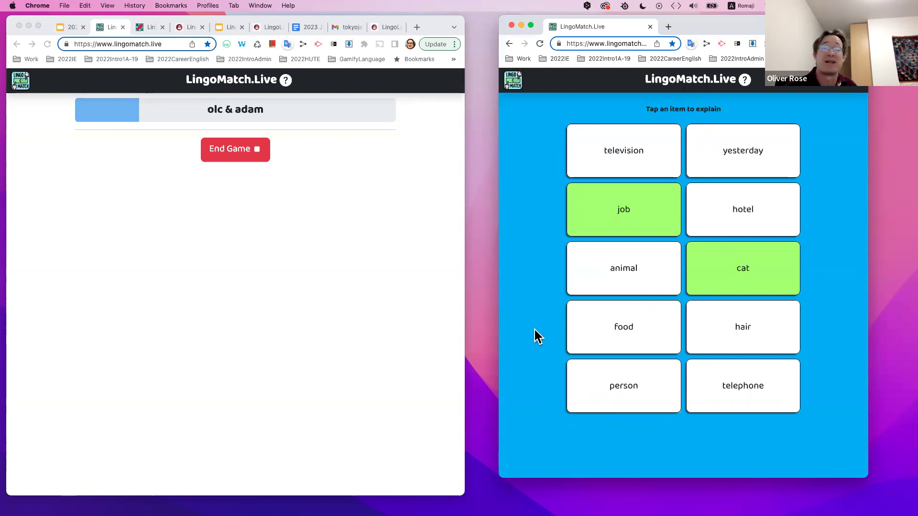
click(229, 157)
Step: End the game in the host window to reach the results screen with Play Again
click(230, 157)
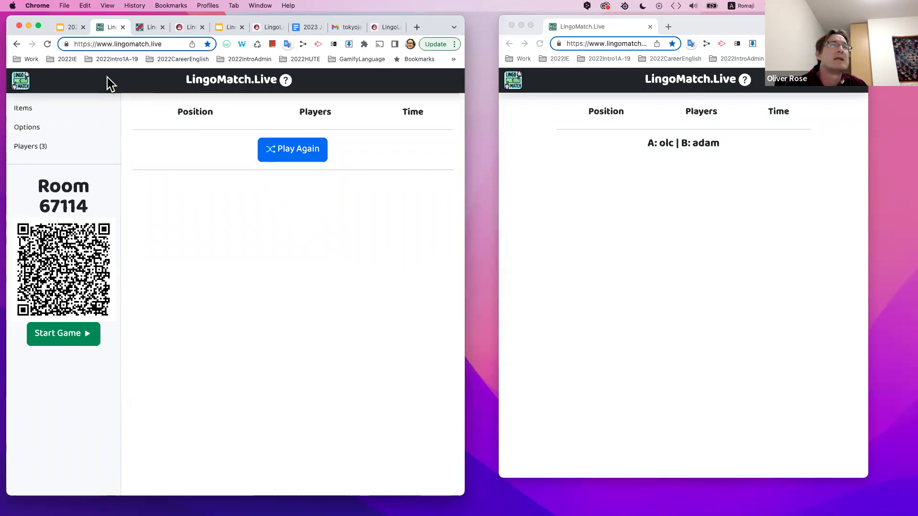
click(70, 28)
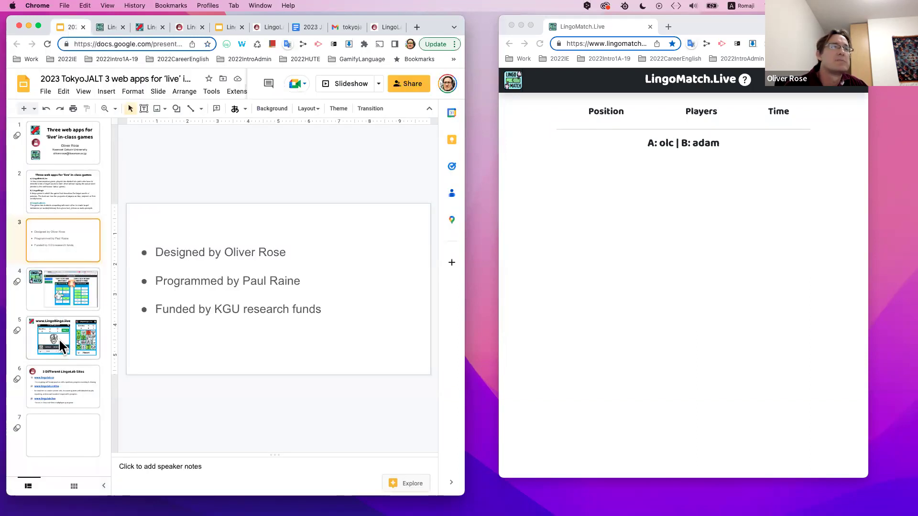
click(59, 347)
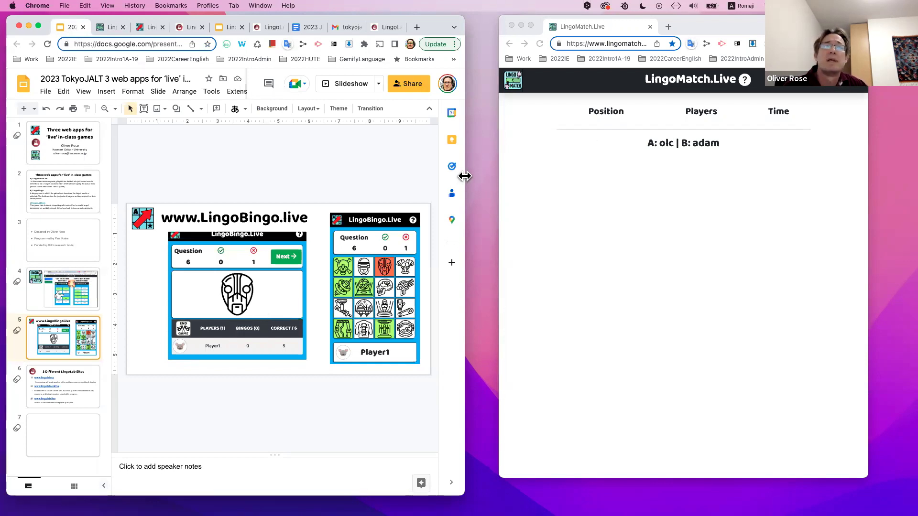
key(ctrl+alt+Return)
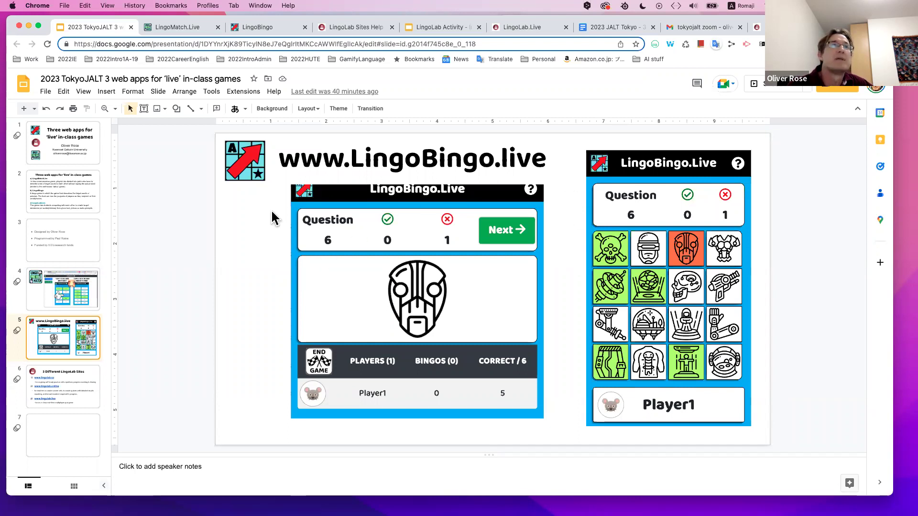
Step: Create a LingoBingo.Live game room and load the Clocks image list as its 16 items
click(257, 26)
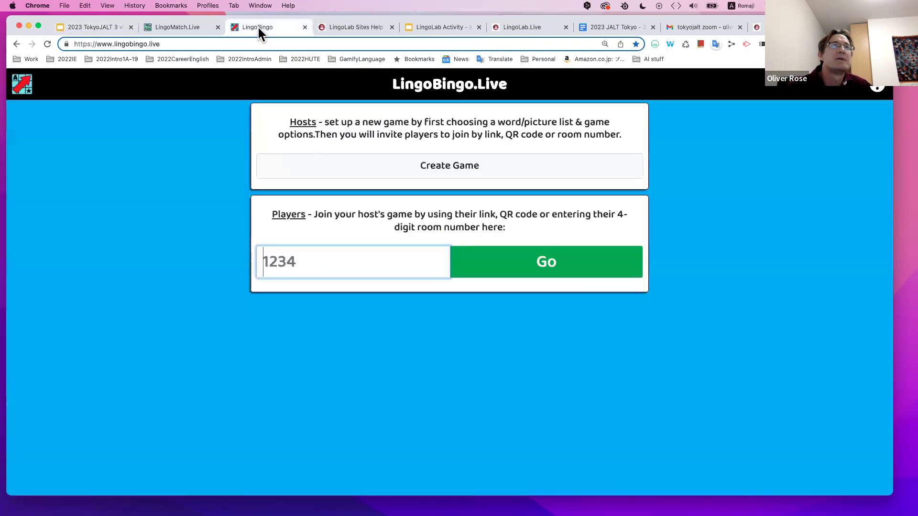
click(439, 173)
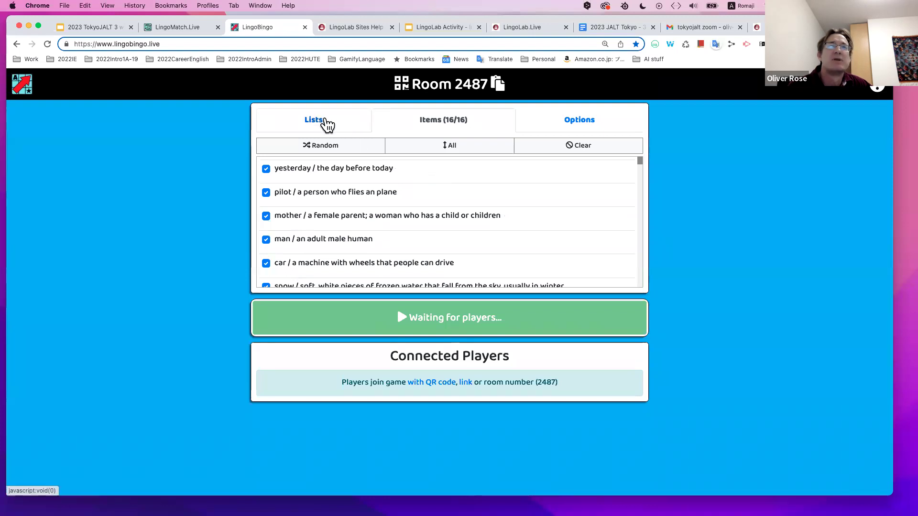
click(319, 126)
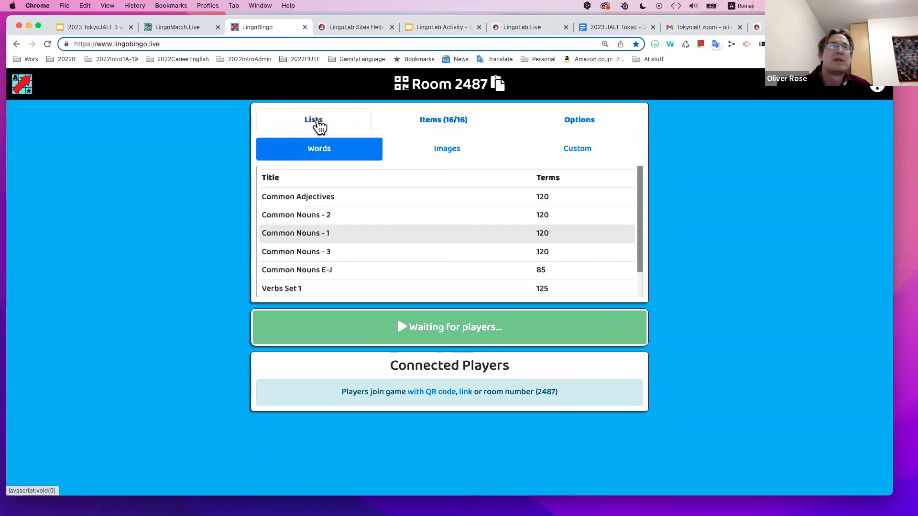
click(440, 155)
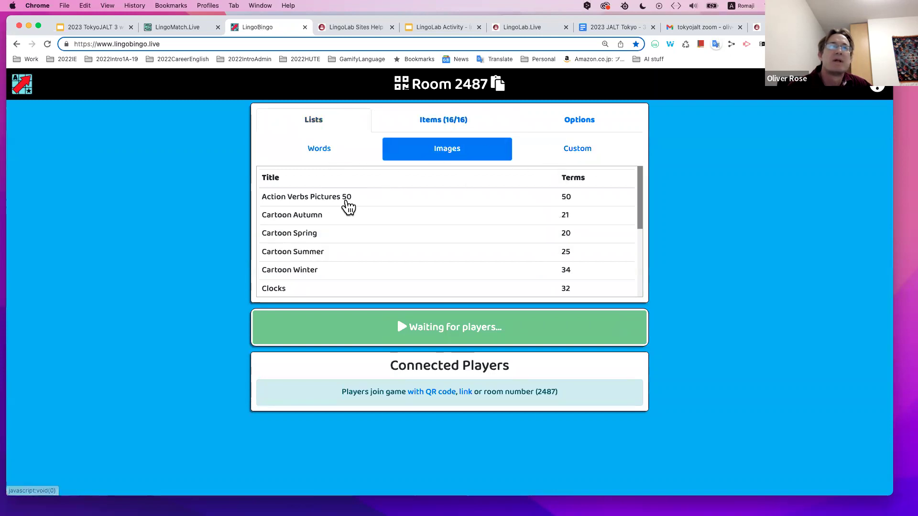
scroll(334, 256, down, 5)
scroll(334, 258, up, 3)
scroll(293, 220, up, 1)
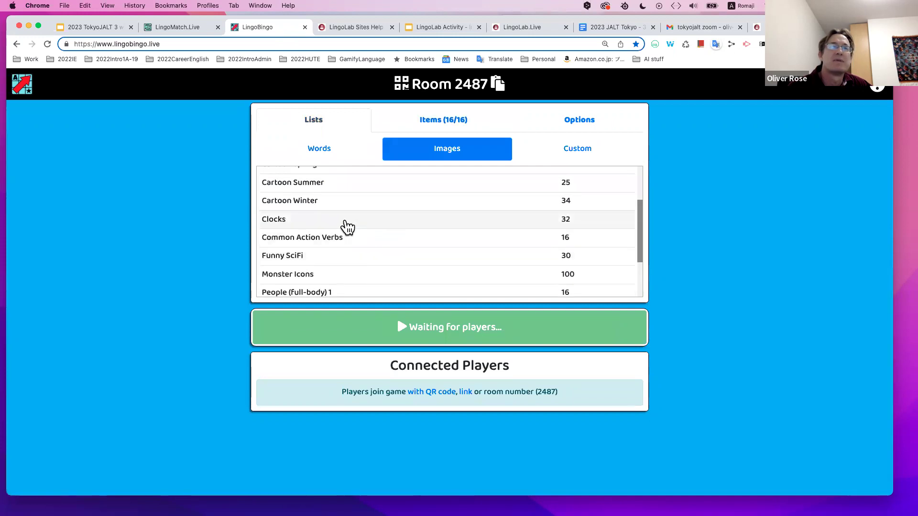
click(402, 223)
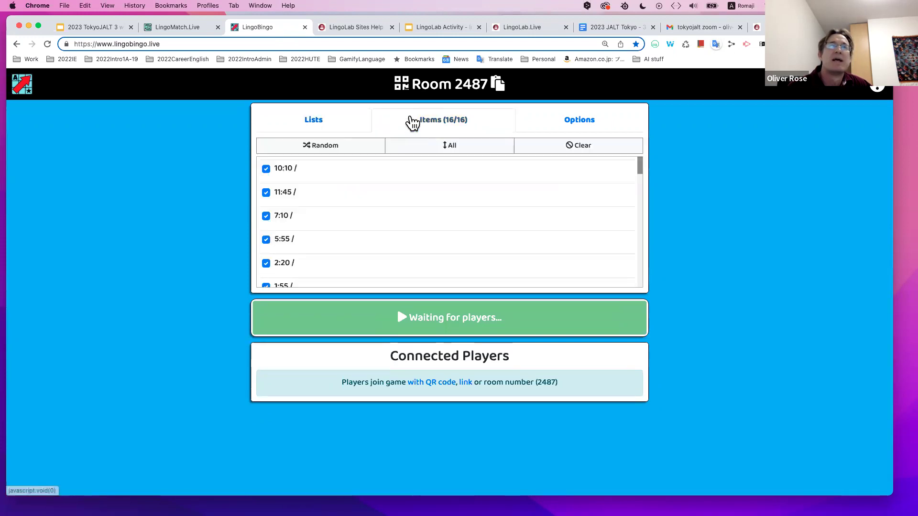
Step: Show room 2487's join QR code and link while five players join
click(402, 88)
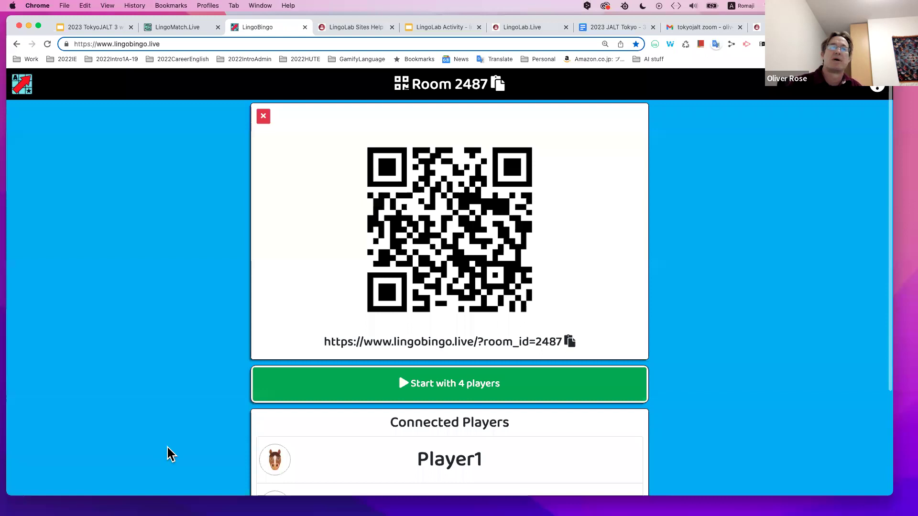
scroll(330, 425, down, 5)
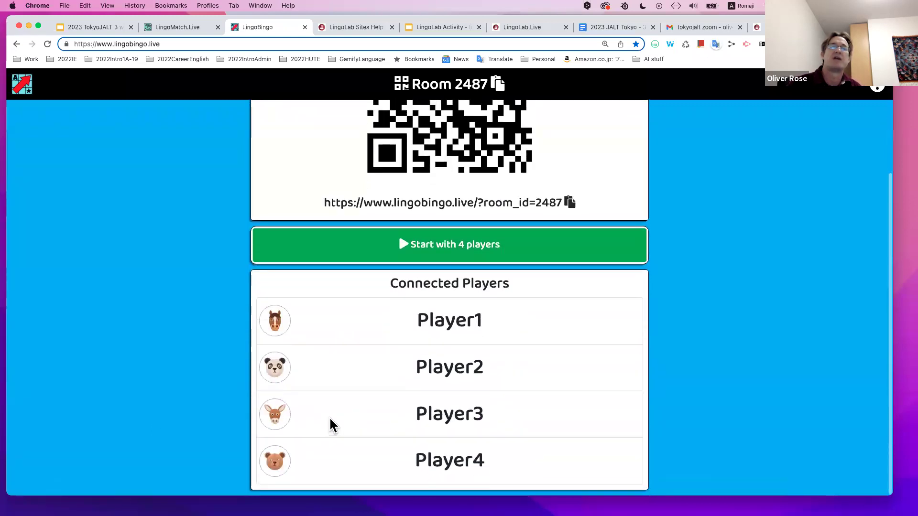
scroll(289, 317, up, 4)
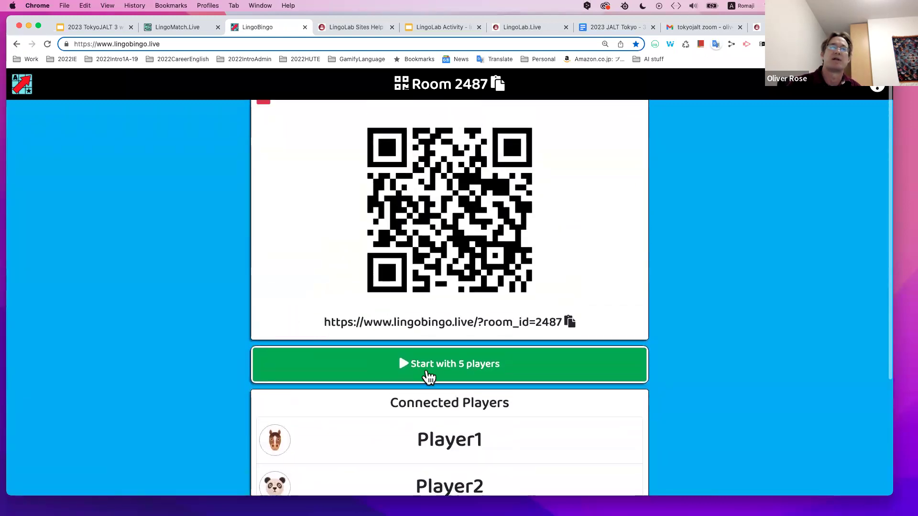
Step: Start the Room 2487 bingo game with all five connected players to show the first clock question
click(463, 375)
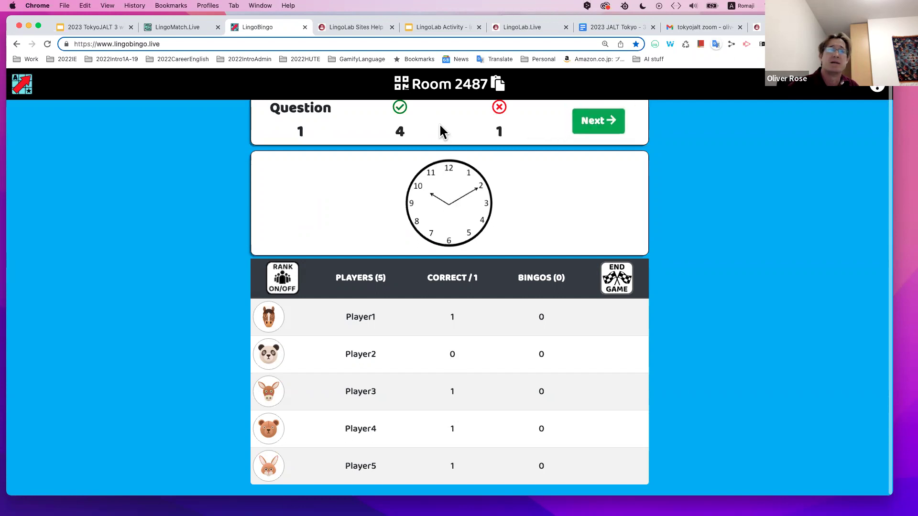
Step: Advance Room 2487 to the second clock question while the players answer it
click(597, 128)
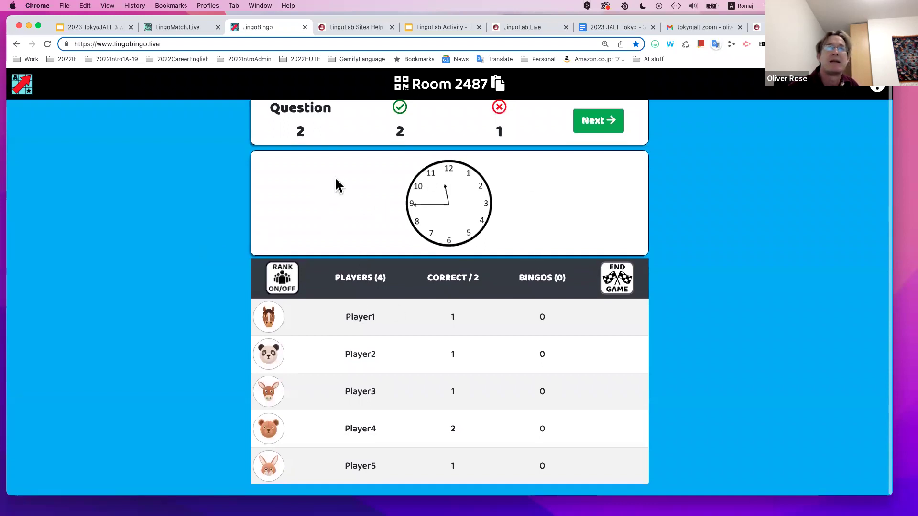
scroll(337, 181, up, 1)
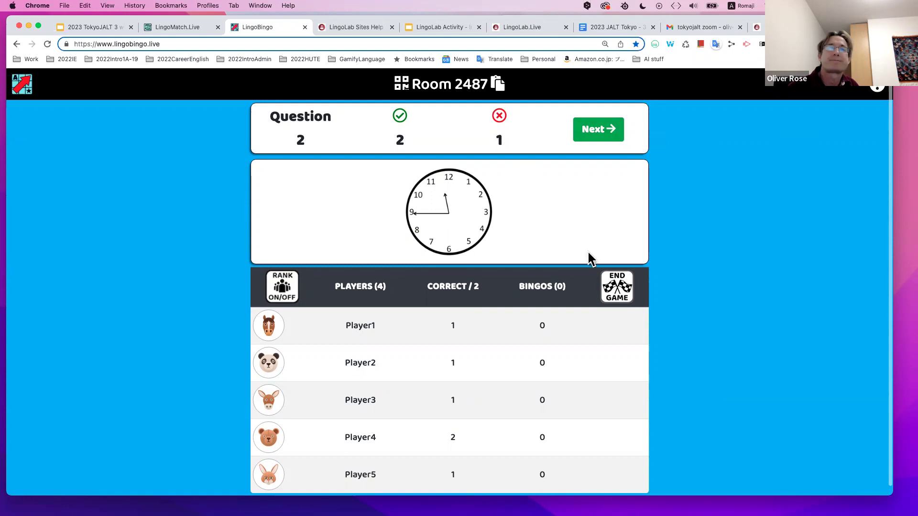
Step: End the Room 2487 bingo game, return to the LingoBingo.Live home page, and bring up the LingoLab Activity deck
click(622, 290)
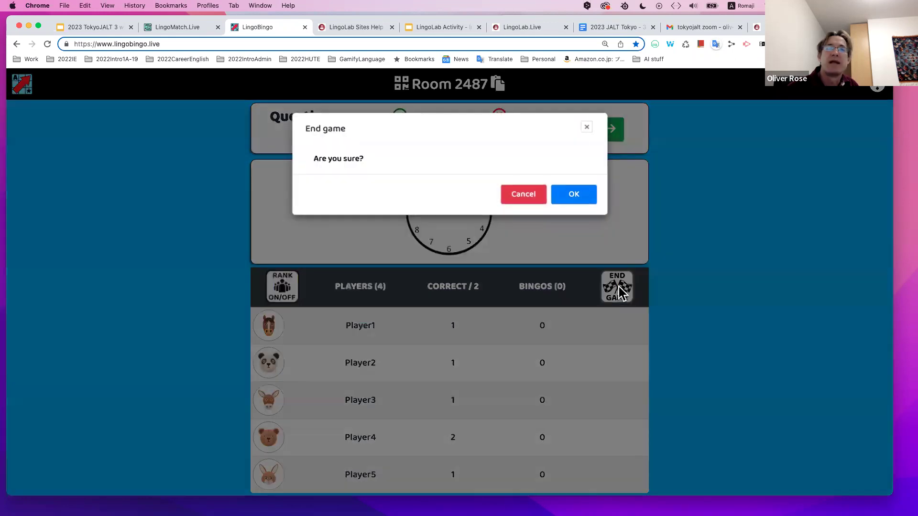
click(570, 206)
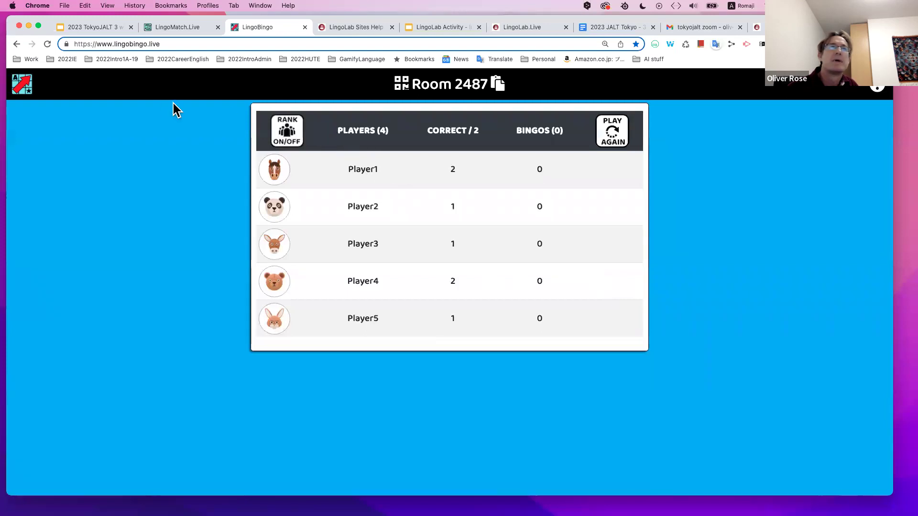
click(23, 89)
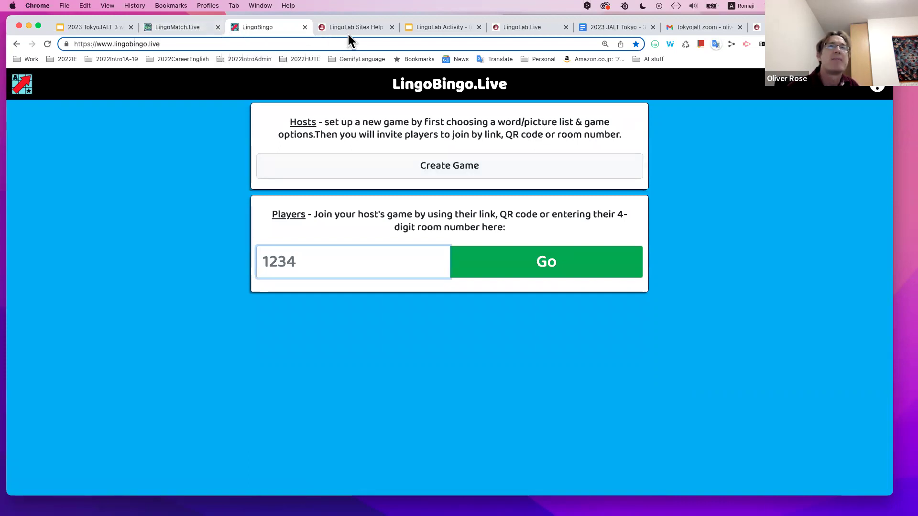
click(431, 28)
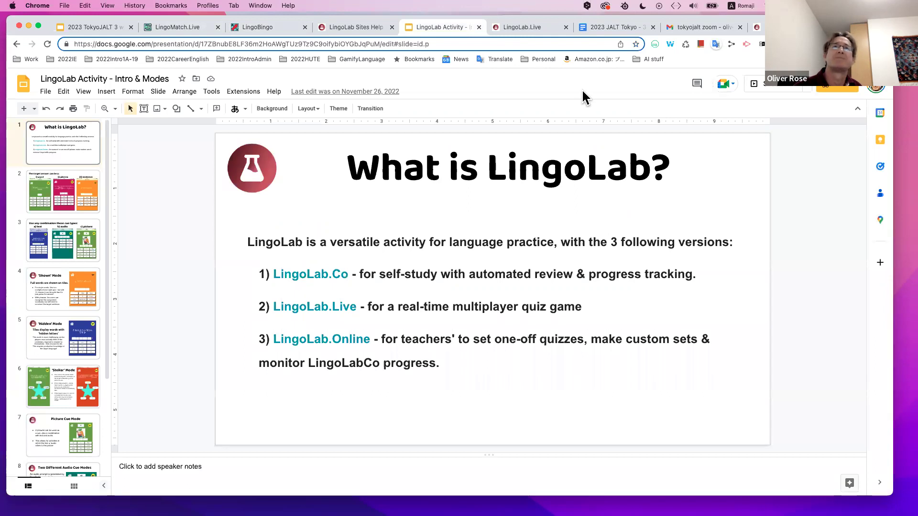
click(525, 30)
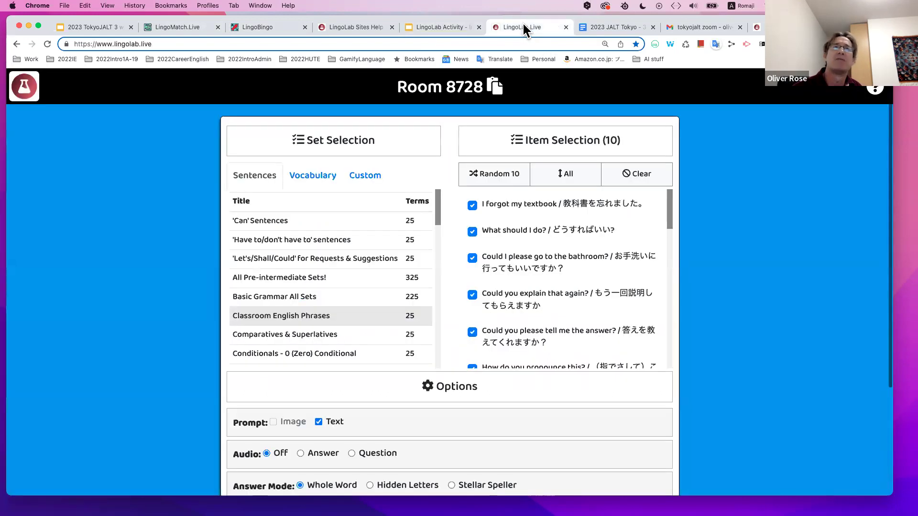
click(356, 24)
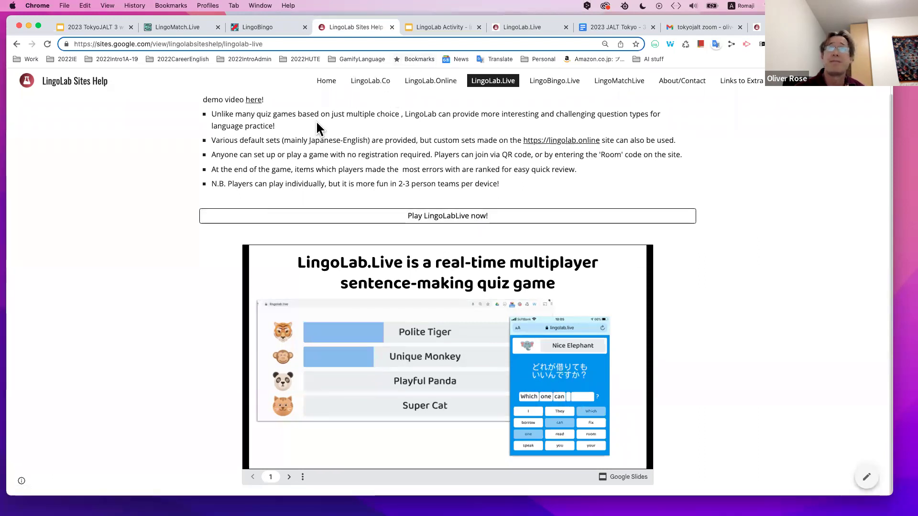
Step: Return to the LingoLab Activity deck and page through slides 2–5, ending on 'Hidden' Mode
click(430, 29)
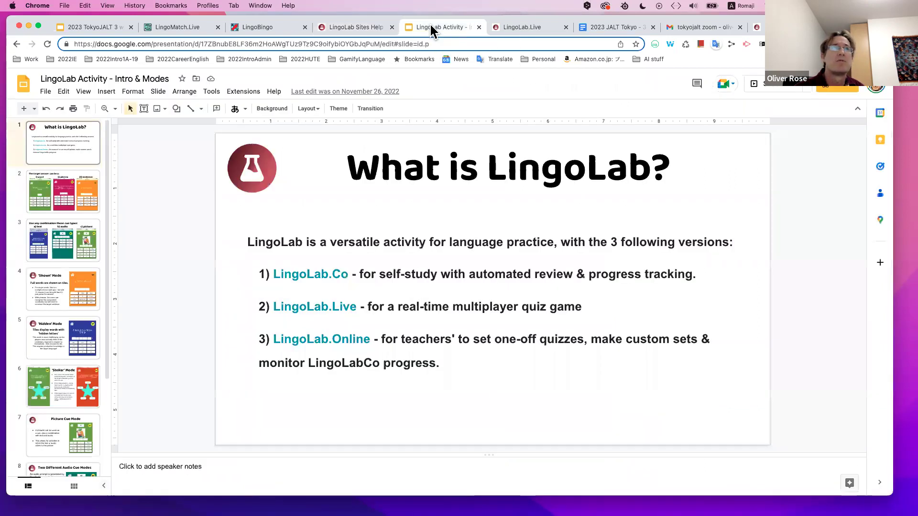
click(61, 189)
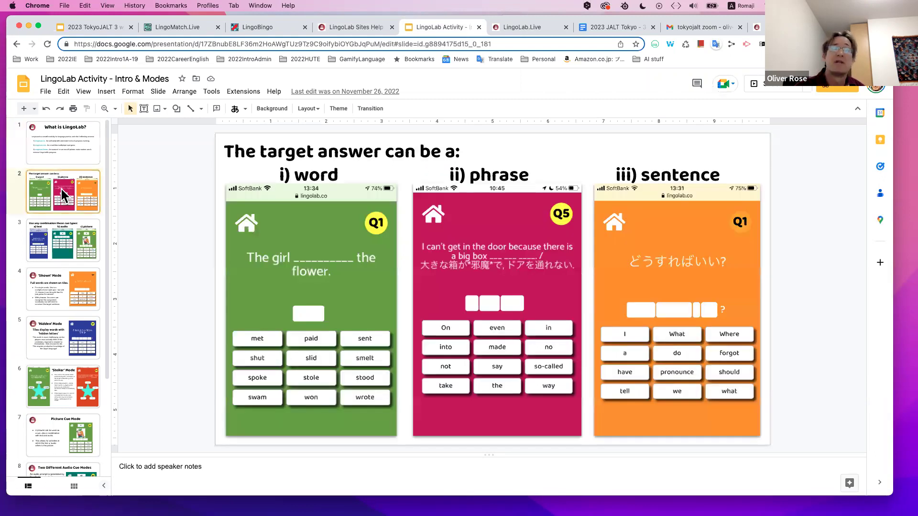
click(57, 246)
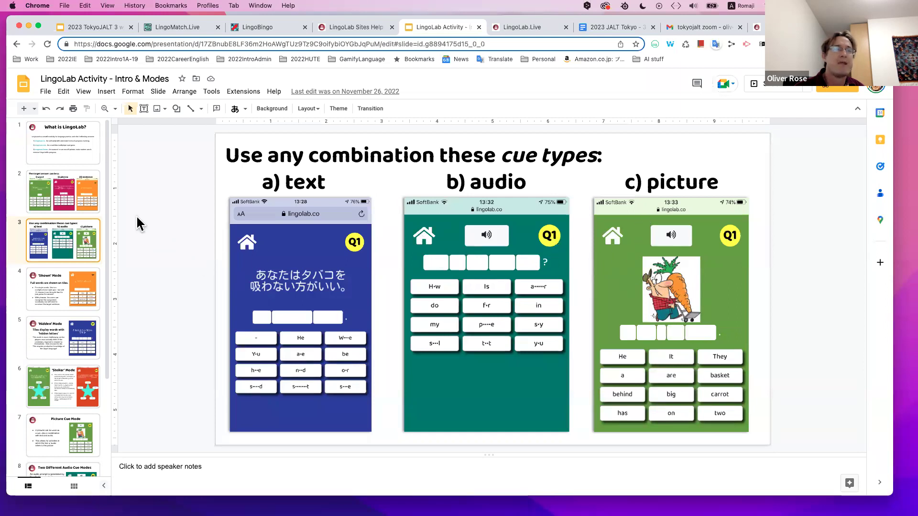
click(59, 286)
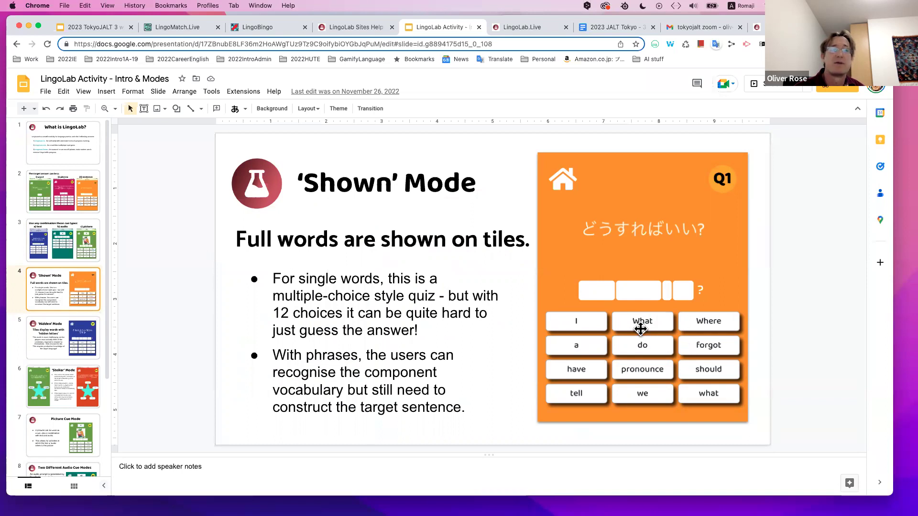
click(58, 339)
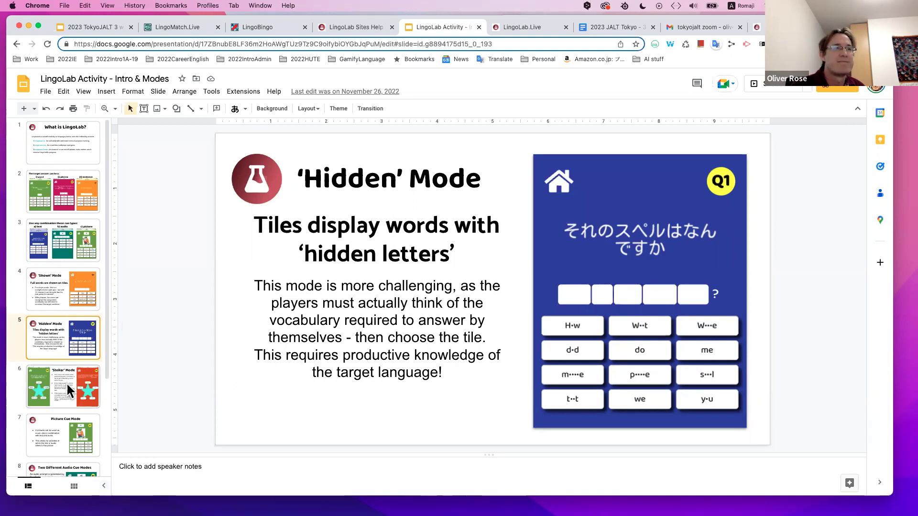
Step: Show the 'Stellar' Mode slide, then jump ahead to slide 10, 'Combine cues for original Q&A tasks!'
click(66, 383)
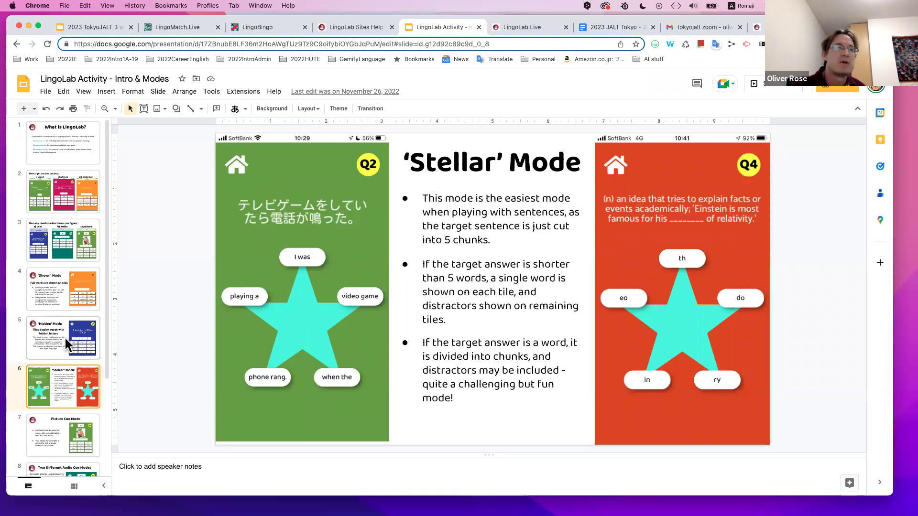
scroll(64, 337, down, 1)
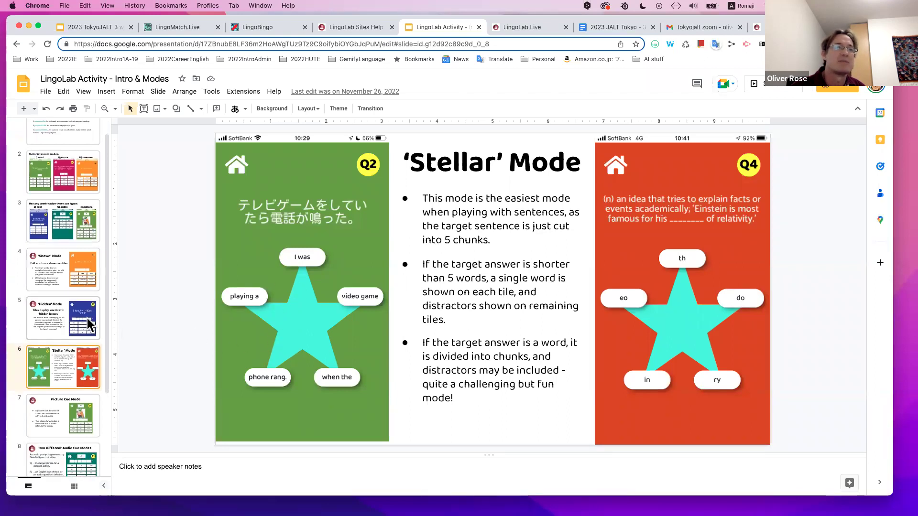
scroll(95, 315, down, 5)
scroll(48, 313, down, 1)
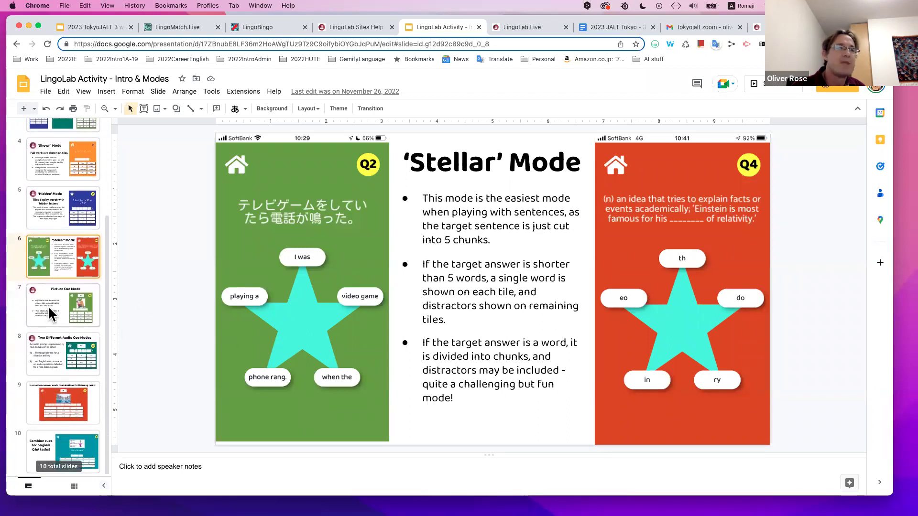
click(74, 447)
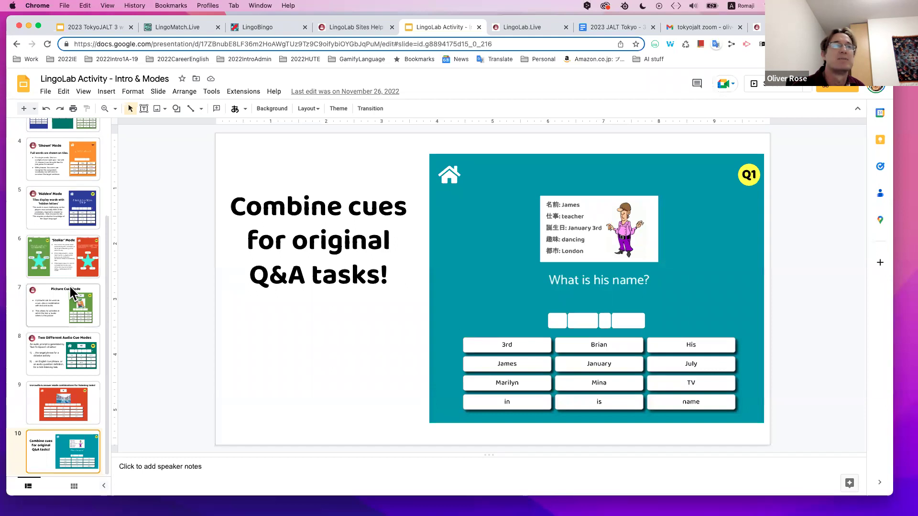
Step: Go back to slide 1, 'What is LingoLab?', then bring up the LingoLab.Live Room 8728 page
scroll(62, 280, up, 5)
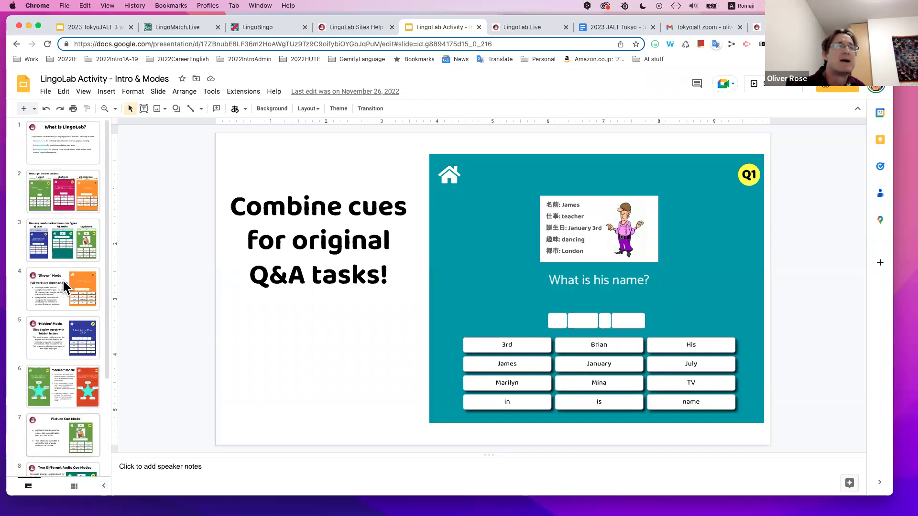
click(66, 147)
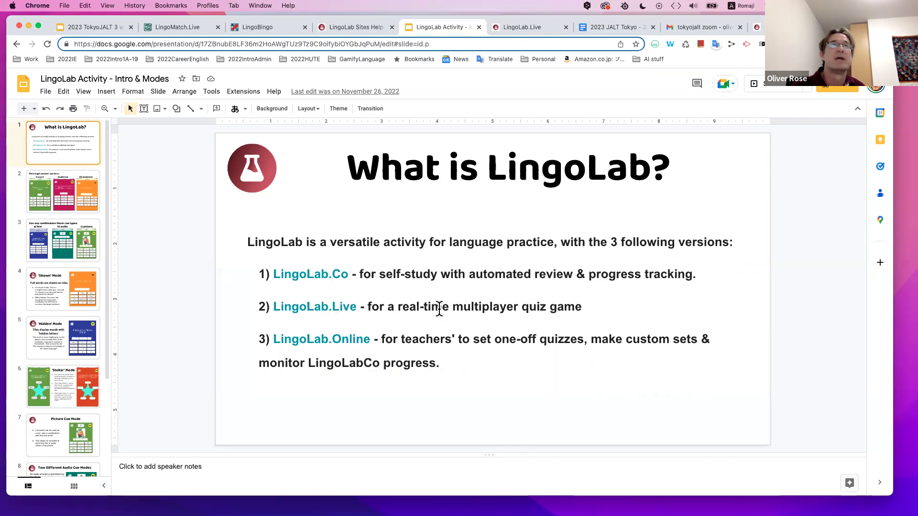
click(509, 27)
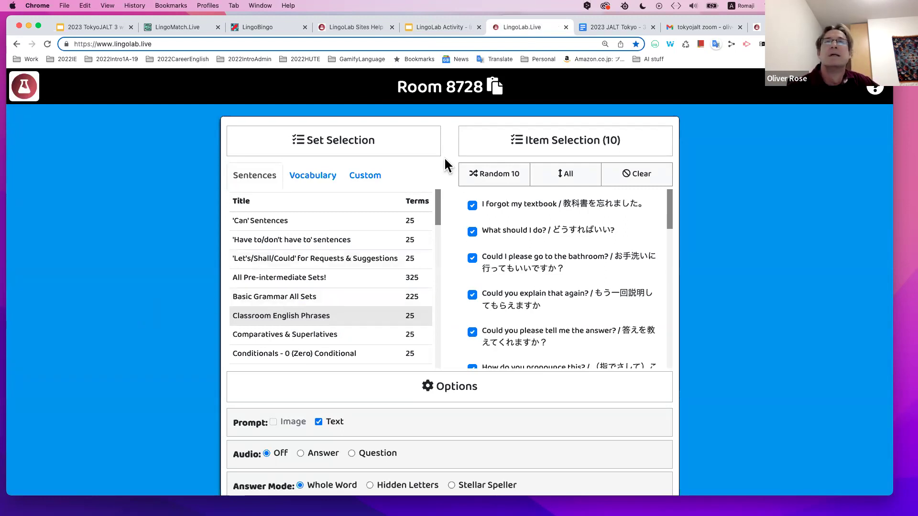
Step: Copy set ID 5f6932d49c04f from the JALT Tokyo notes and load it as Room 8728's custom set
click(613, 29)
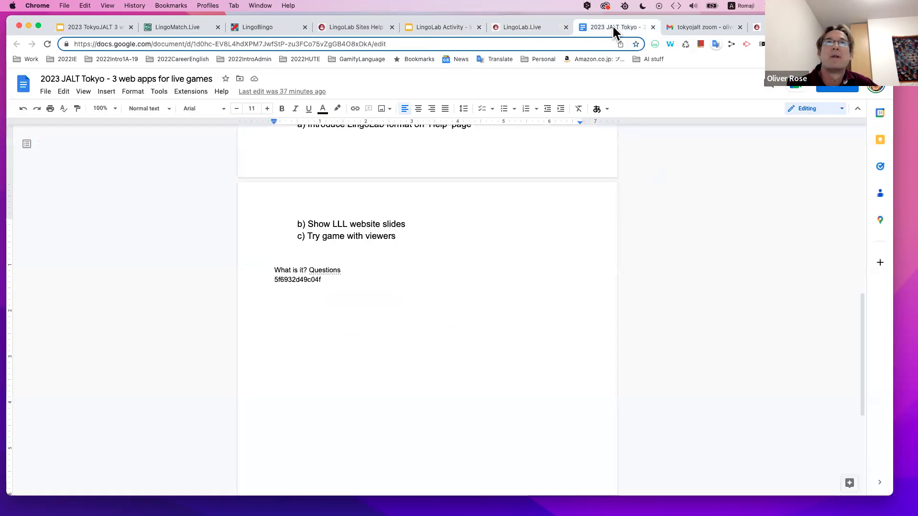
double_click(289, 280)
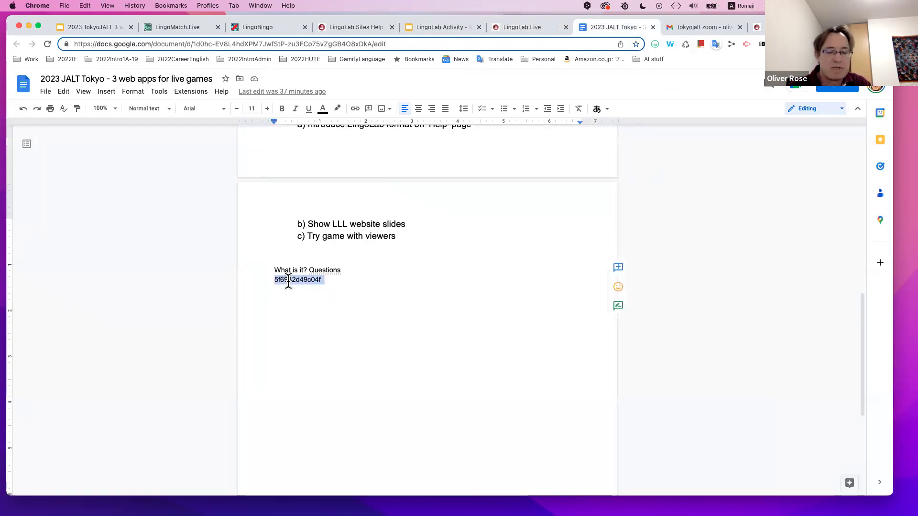
click(522, 27)
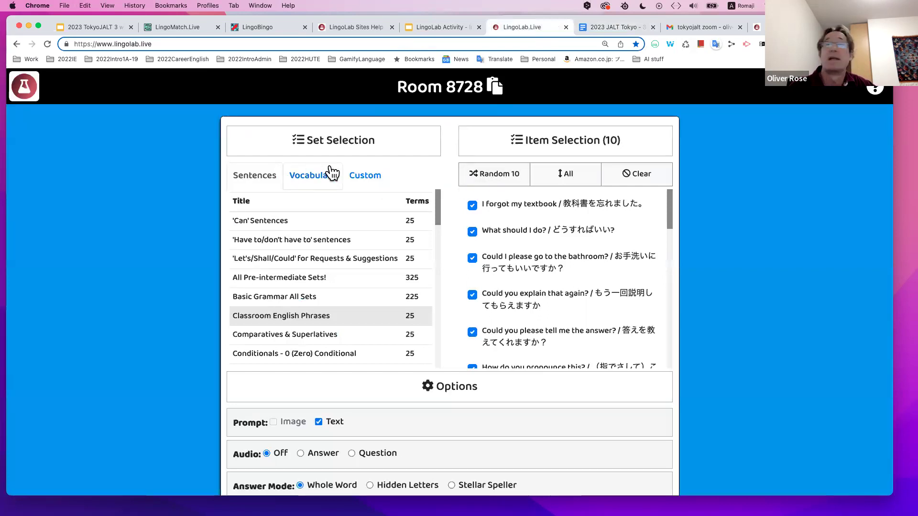
click(363, 177)
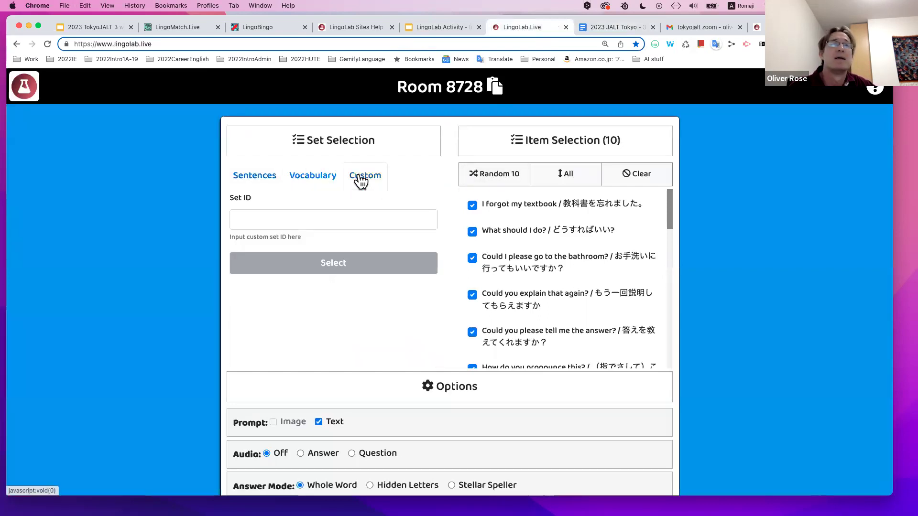
click(256, 220)
text(5f6912d49c04f)
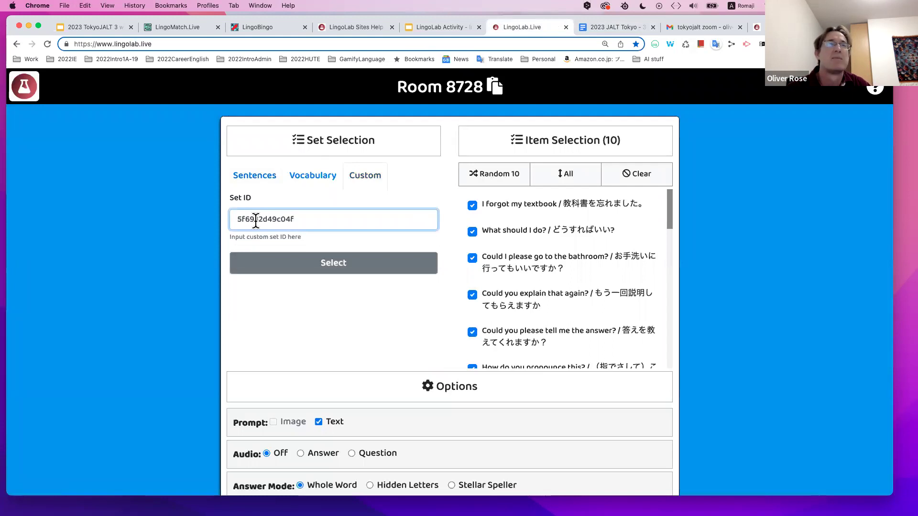
click(324, 273)
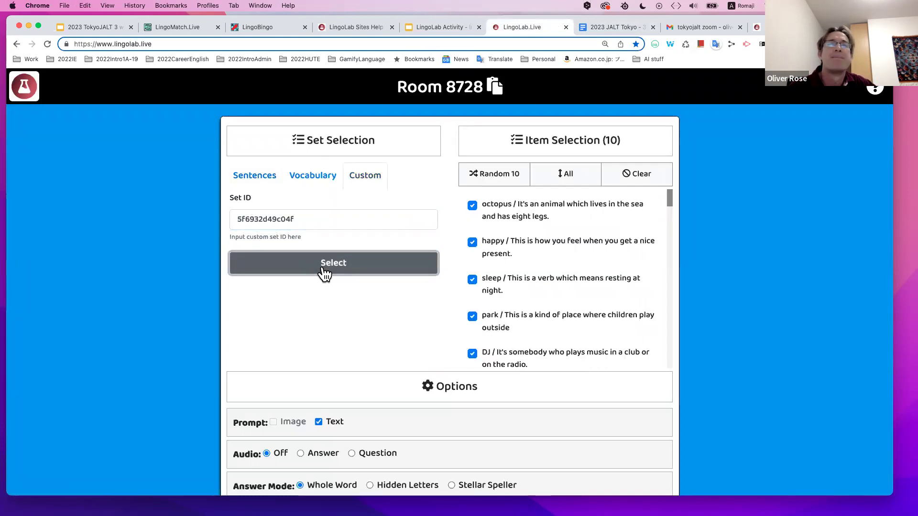
Step: Choose Random 10 items, set the answer mode to Stellar Speller, and display the room's QR code and link
scroll(580, 269, down, 5)
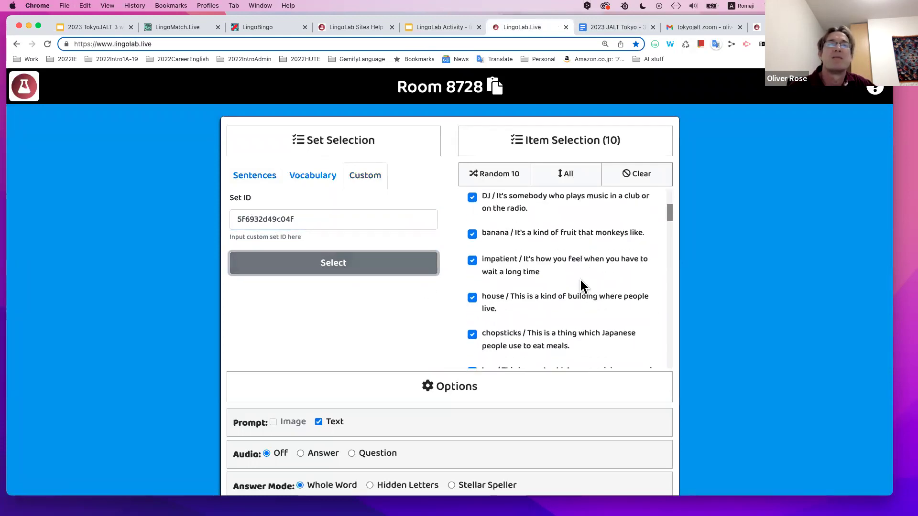
scroll(578, 313, down, 5)
click(492, 175)
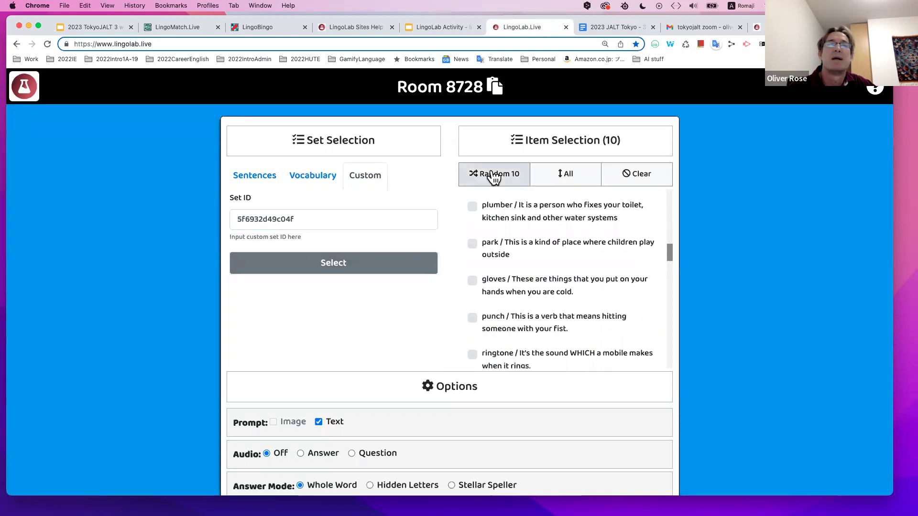
scroll(377, 314, down, 5)
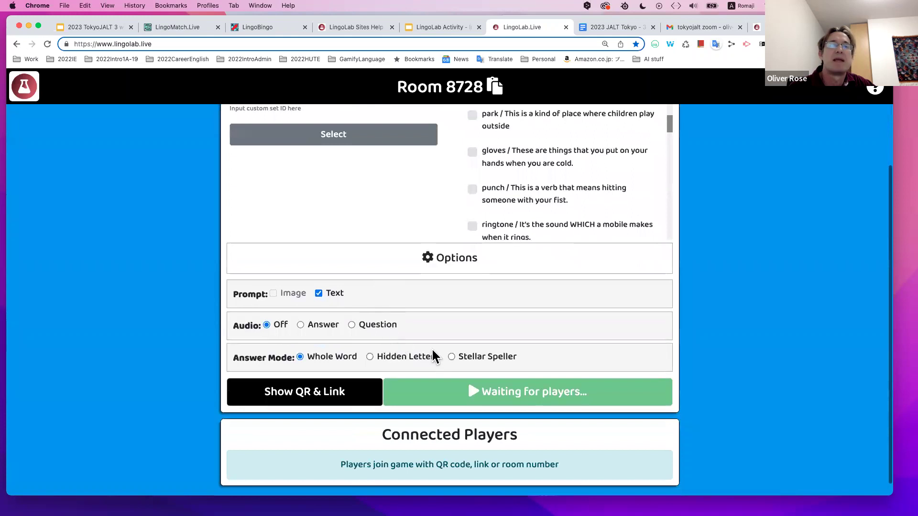
click(452, 358)
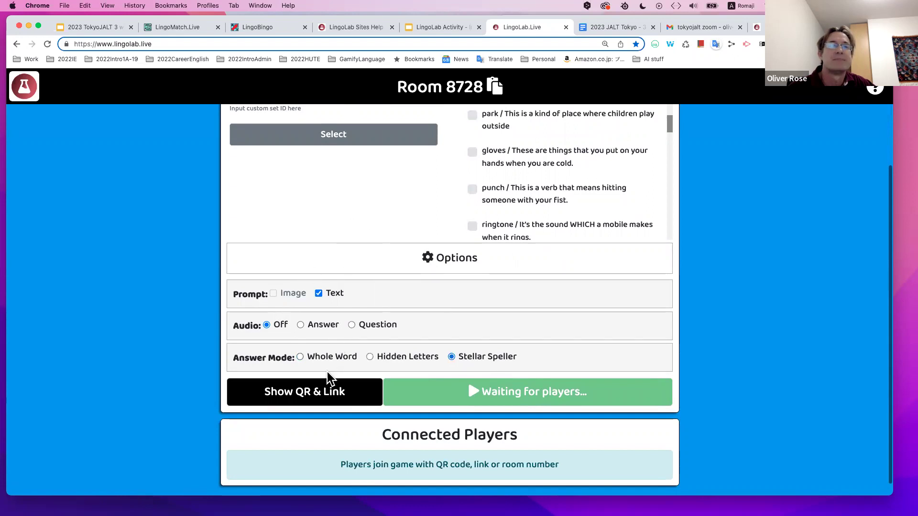
click(326, 397)
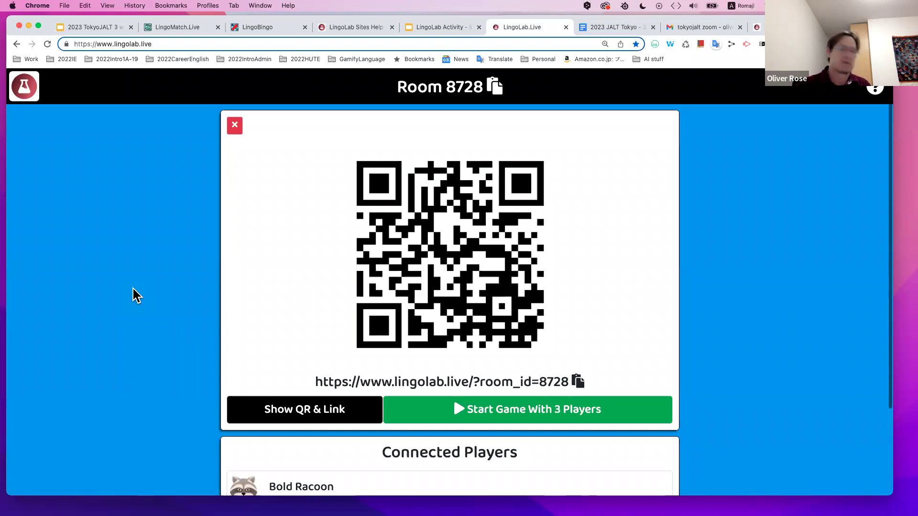
Step: Scroll down to the Connected Players list to confirm four players have joined Room 8728
scroll(346, 328, down, 2)
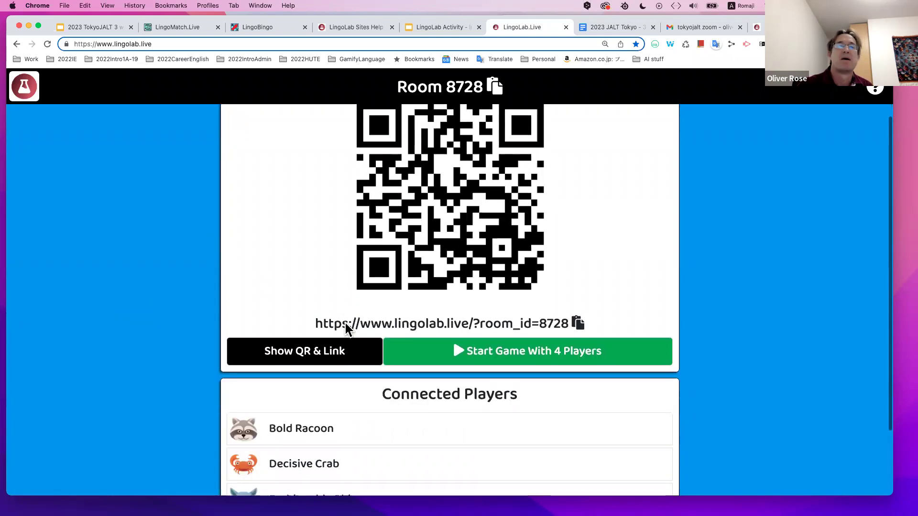
scroll(345, 327, down, 2)
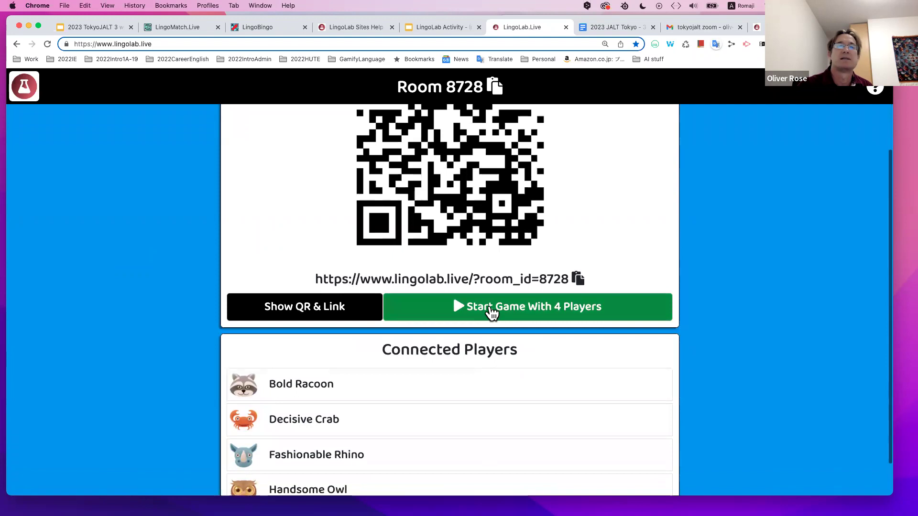
Step: Run the Stellar Speller game with 4 players, mute its sound, and request to end it
click(493, 311)
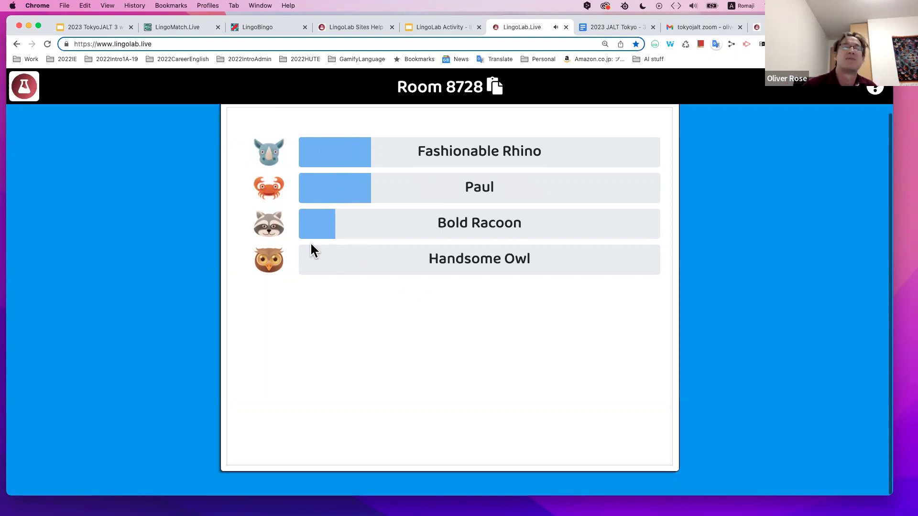
scroll(433, 166, up, 2)
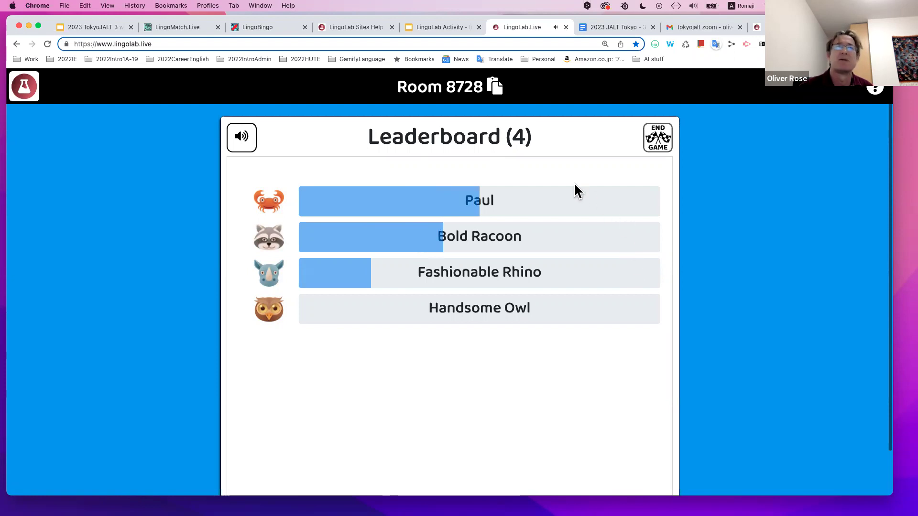
click(241, 138)
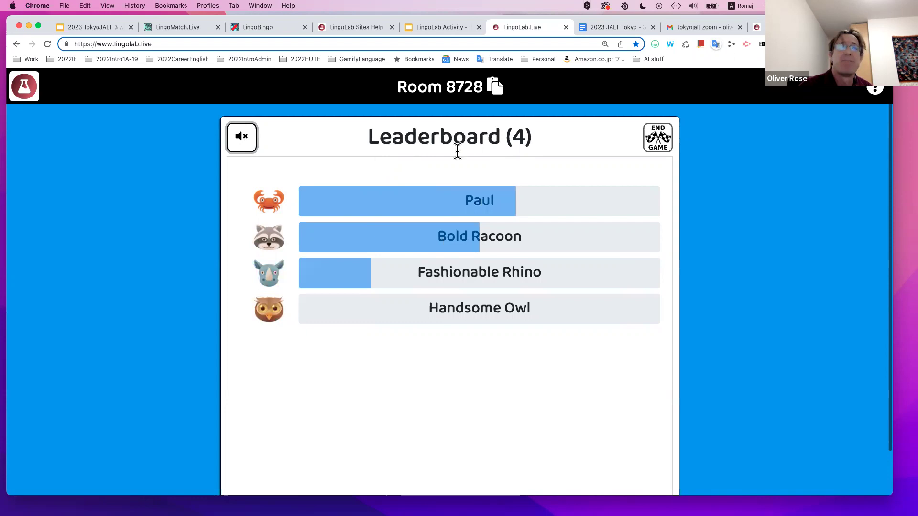
click(655, 138)
Step: Confirm ending the game, then switch to LingoLab.Online's Custom Sets page with the 'relat' search
click(600, 206)
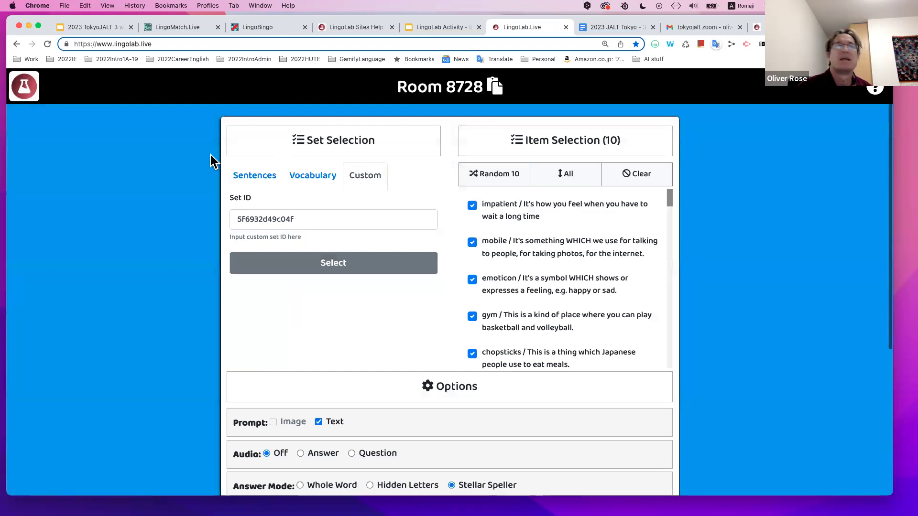
scroll(187, 279, down, 5)
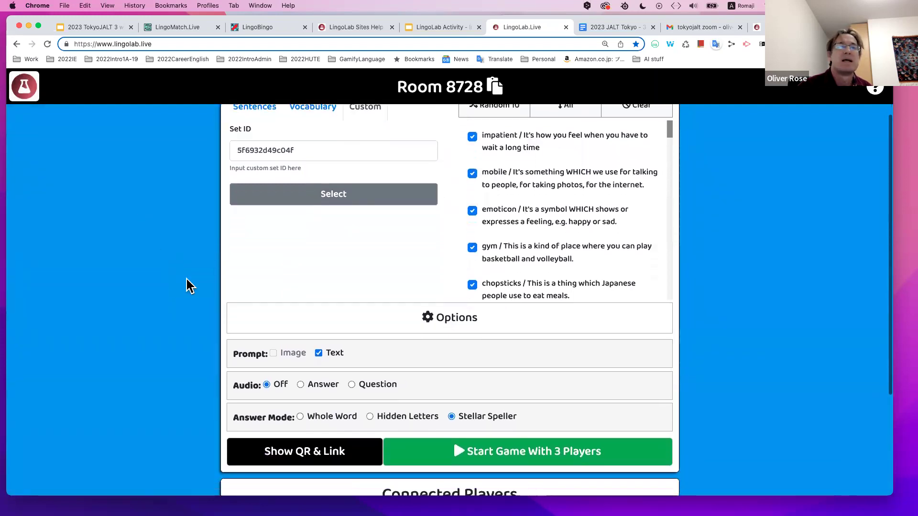
scroll(186, 279, up, 2)
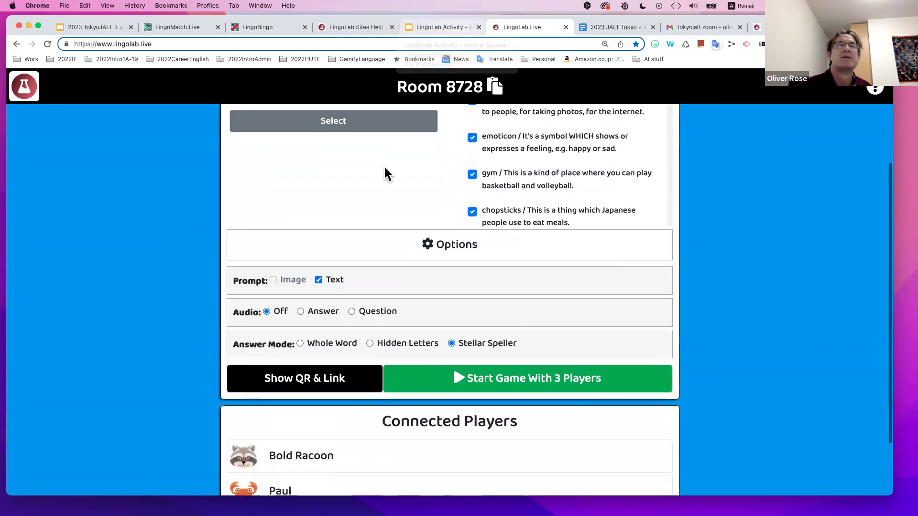
scroll(382, 170, up, 4)
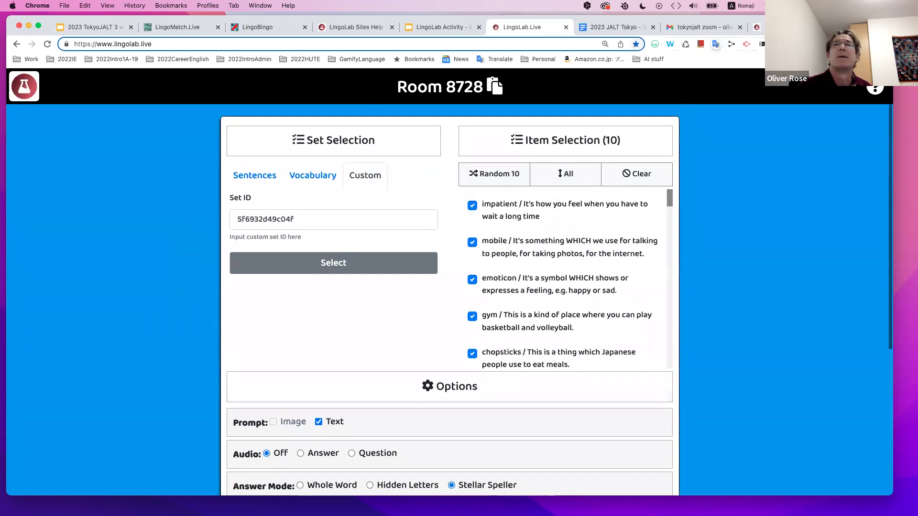
click(760, 27)
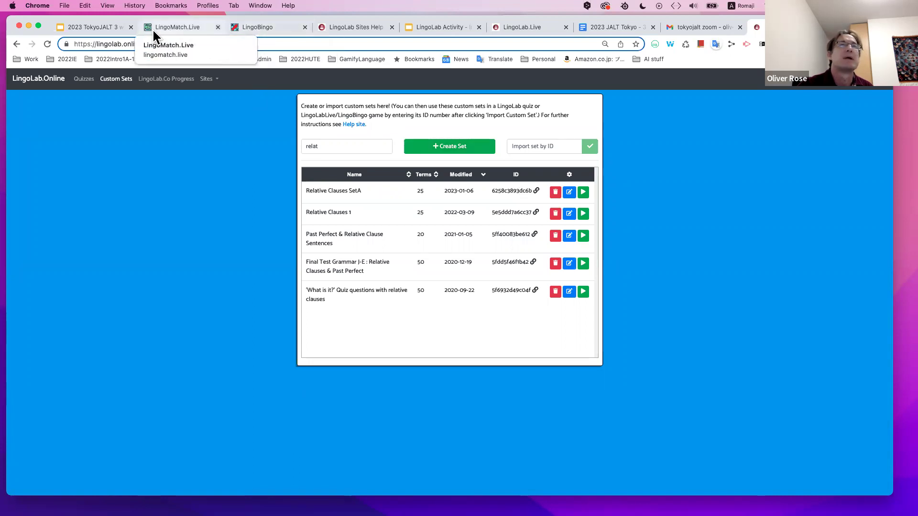
click(93, 28)
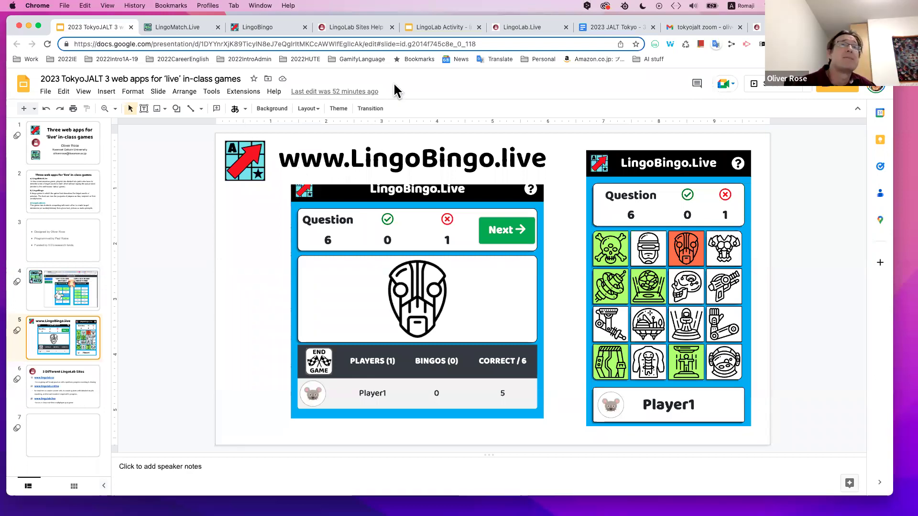
Step: Show the top of the '2023 JALT Tokyo - 3 web apps for live games' notes and select the help-site URL
click(606, 28)
scroll(472, 199, up, 10)
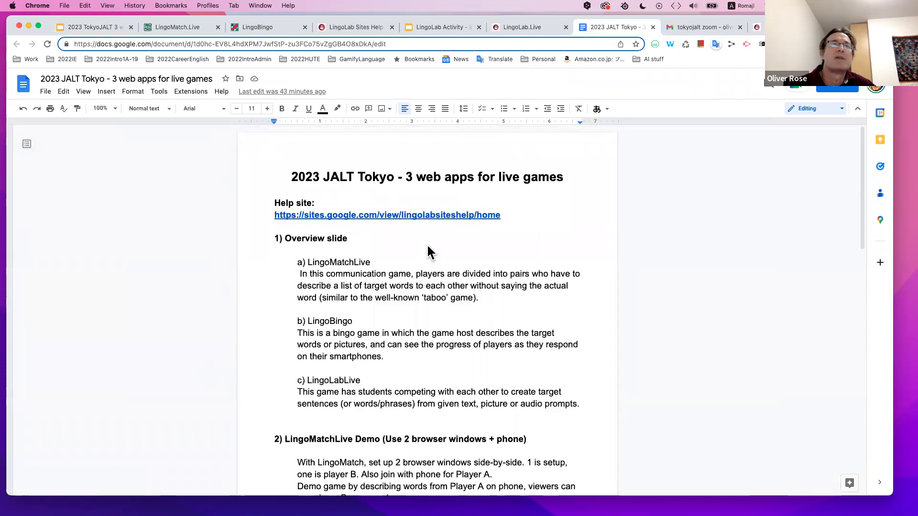
drag(478, 215, 266, 216)
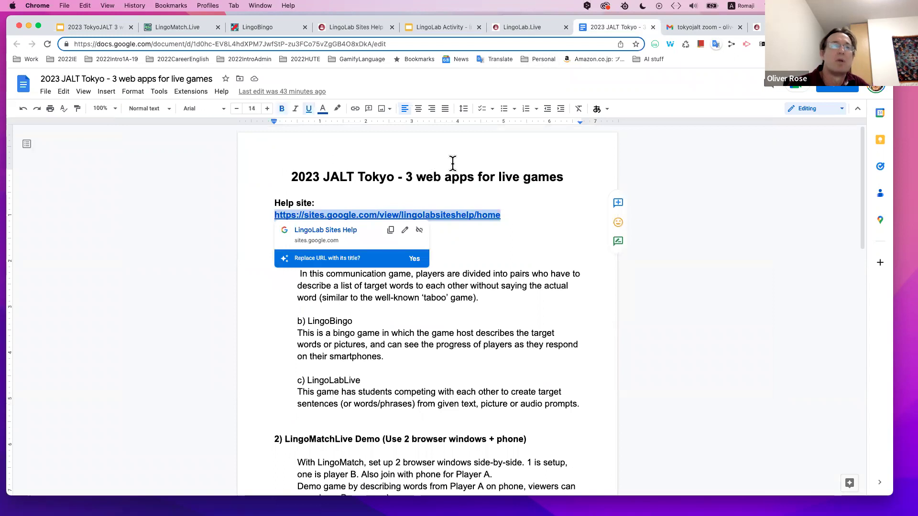